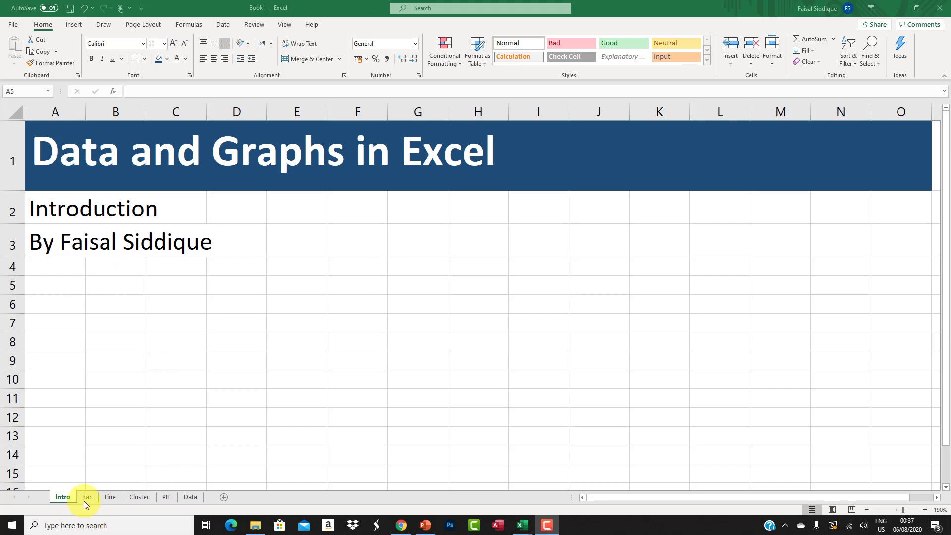
Step: Open the Bar sheet and examine the Year 1 to Year 10 sales, cost and profit figures with their bar chart
{"action": "left_click", "coordinate": [84, 501]}
{"action": "left_click", "coordinate": [88, 497]}
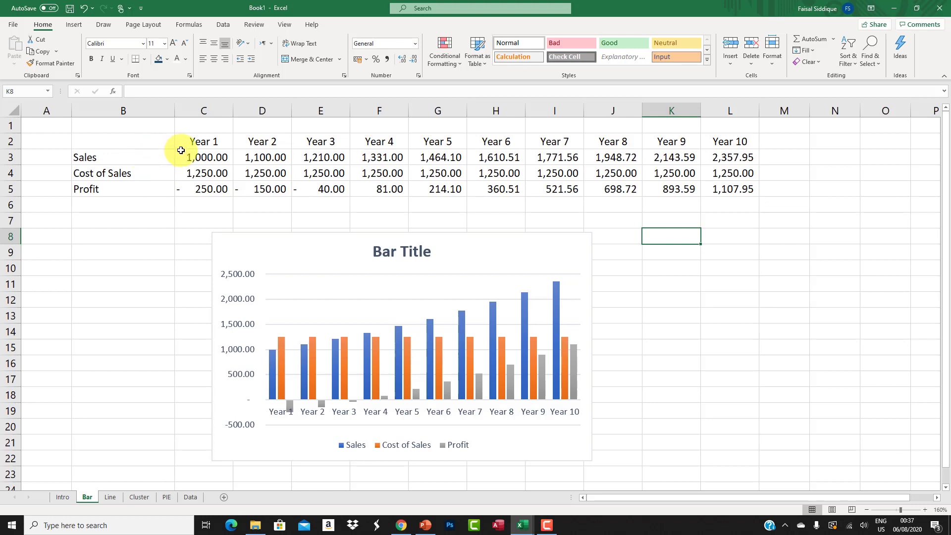
{"action": "left_click", "coordinate": [203, 143]}
{"action": "left_click", "coordinate": [153, 150]}
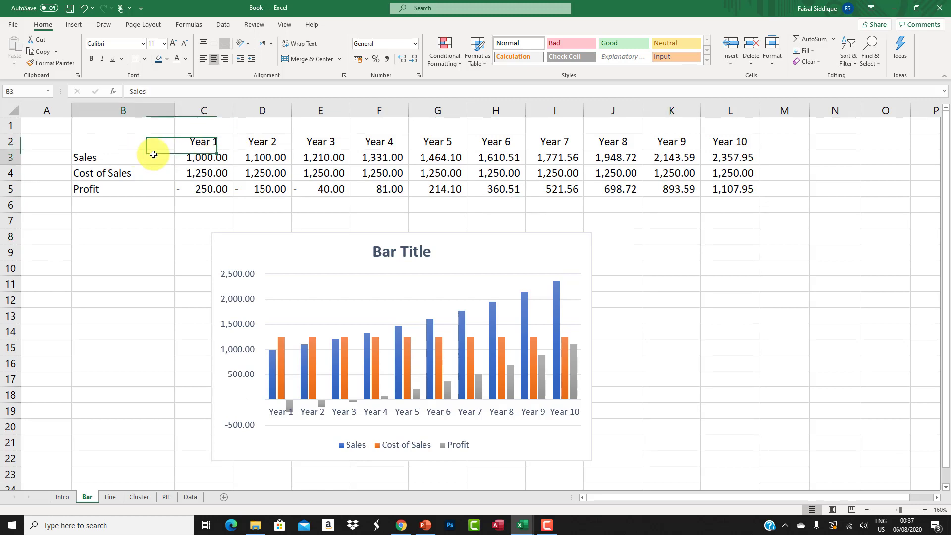
{"action": "left_click", "coordinate": [204, 156]}
{"action": "left_click", "coordinate": [199, 178]}
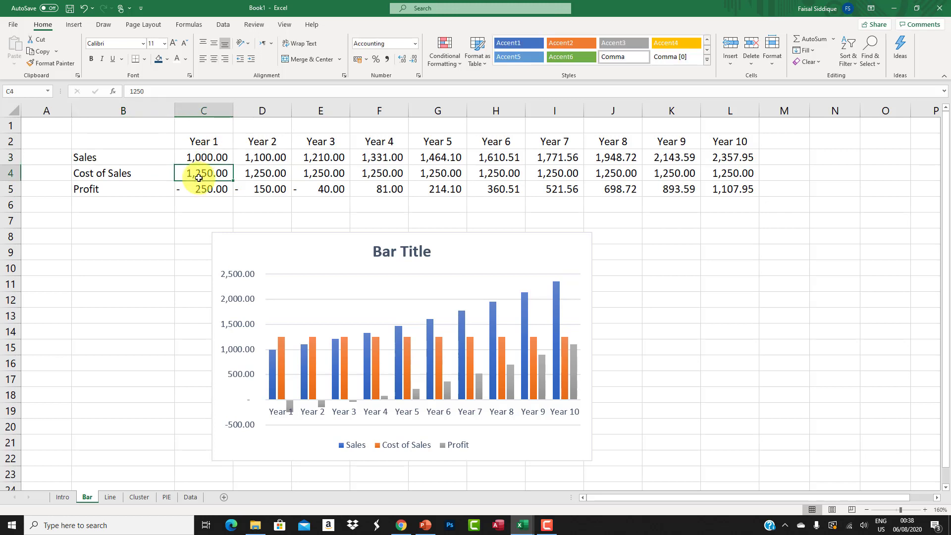
{"action": "left_click", "coordinate": [200, 194]}
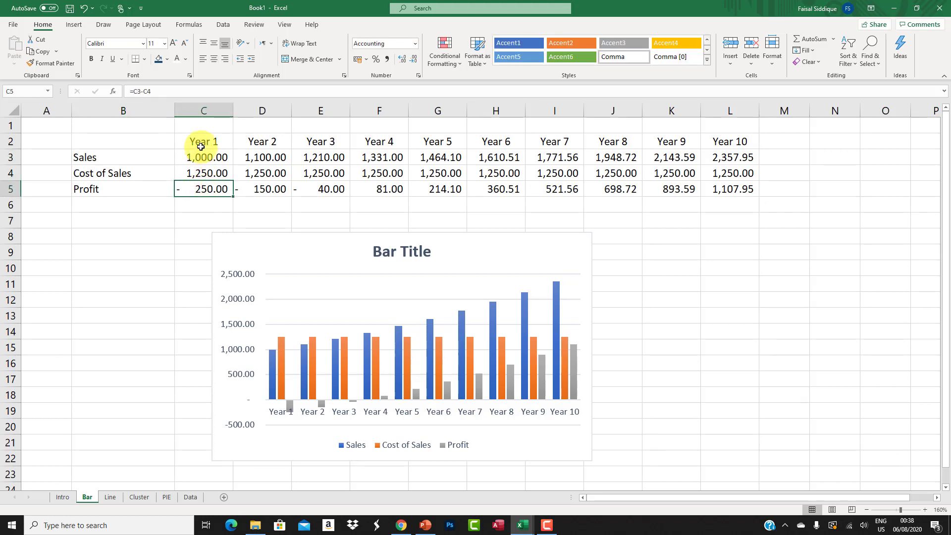
{"action": "left_click_drag", "start_coordinate": [199, 144], "coordinate": [733, 187]}
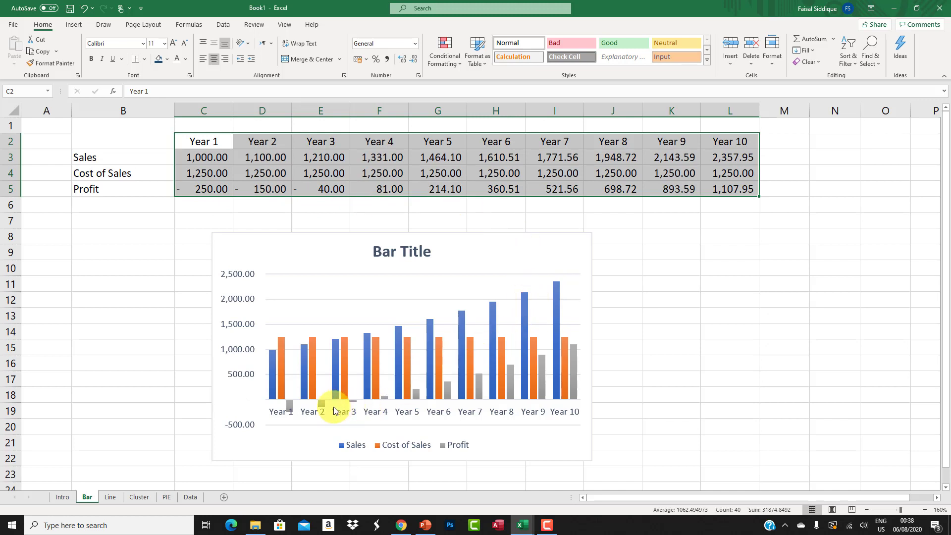
{"action": "mouse_move", "coordinate": [274, 393]}
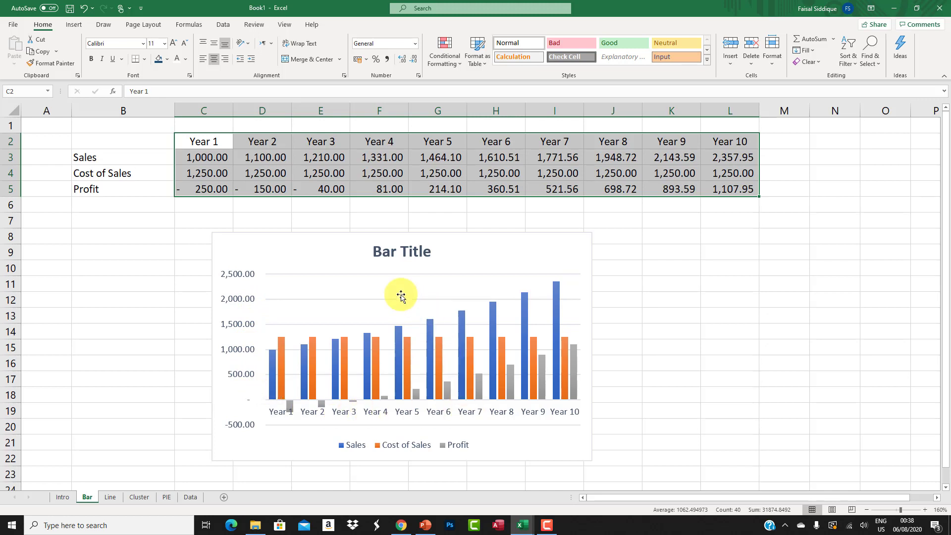
Step: Move the Bar Title chart left below the table and place a new stacked column chart of B2:L5 to its right
{"action": "left_click_drag", "start_coordinate": [255, 253], "coordinate": [70, 255]}
{"action": "left_click", "coordinate": [531, 256]}
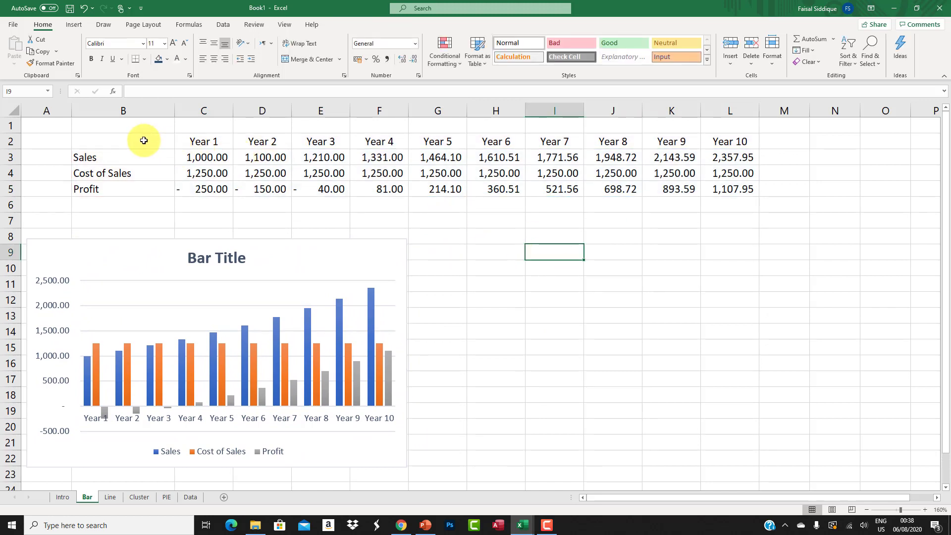
{"action": "left_click_drag", "start_coordinate": [142, 140], "coordinate": [735, 184]}
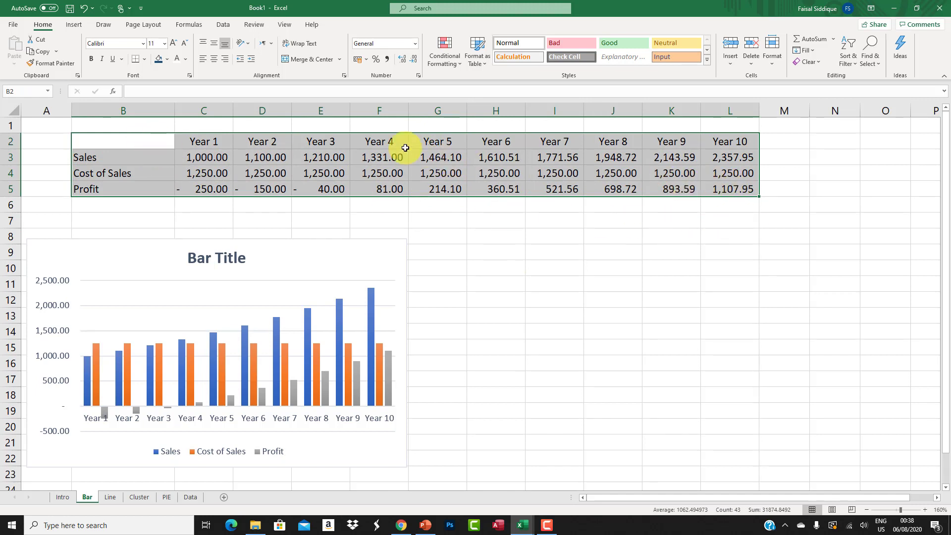
{"action": "left_click", "coordinate": [73, 25]}
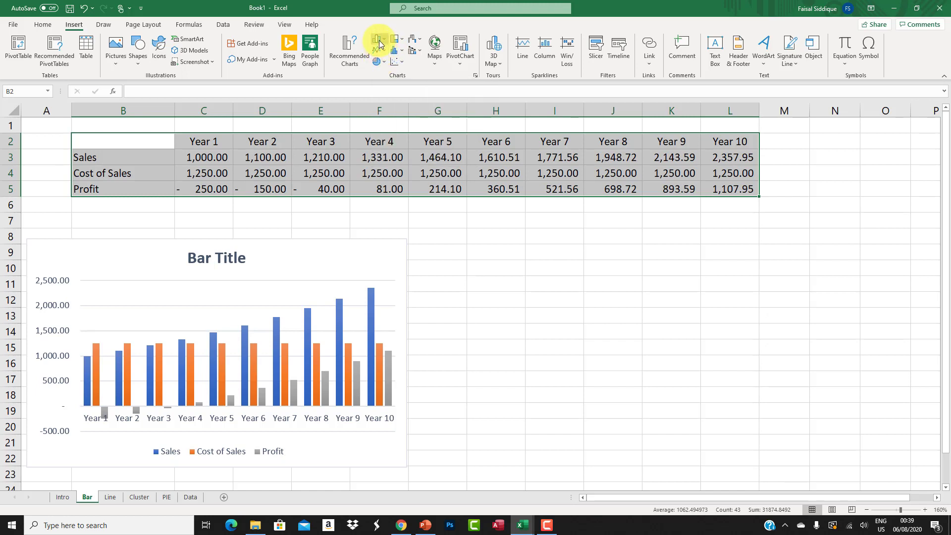
{"action": "left_click", "coordinate": [378, 40]}
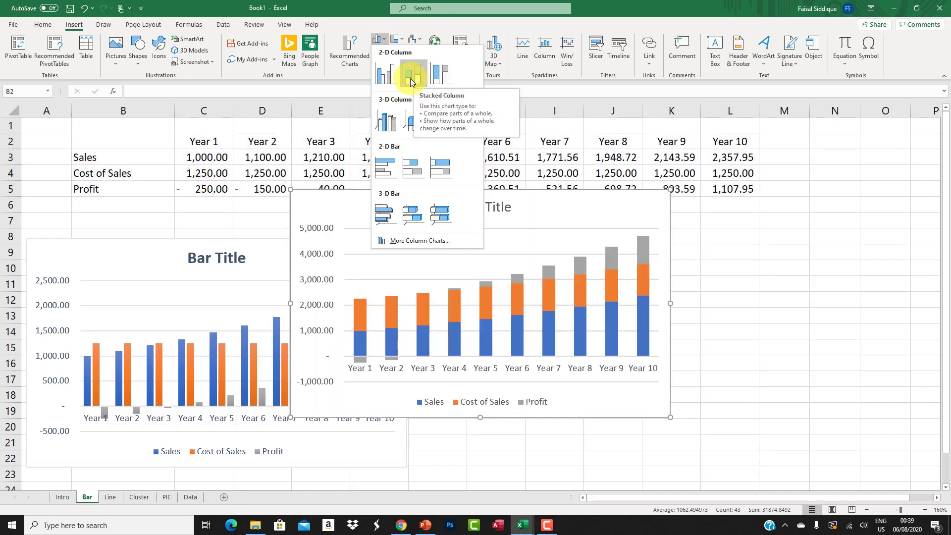
{"action": "left_click", "coordinate": [410, 79]}
{"action": "left_click_drag", "start_coordinate": [577, 215], "coordinate": [730, 244]}
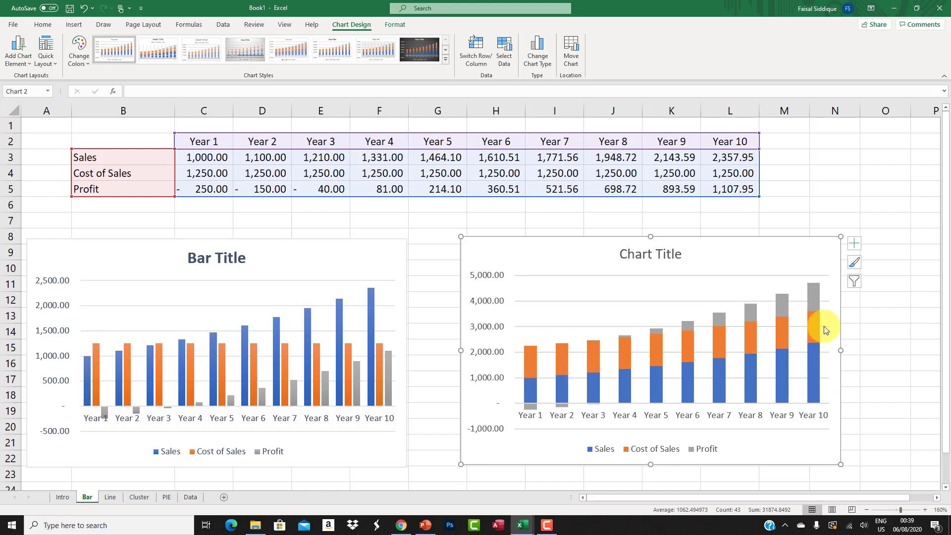
Step: Change the title of the new stacked column chart to "Sales Trend"
{"action": "mouse_move", "coordinate": [812, 291]}
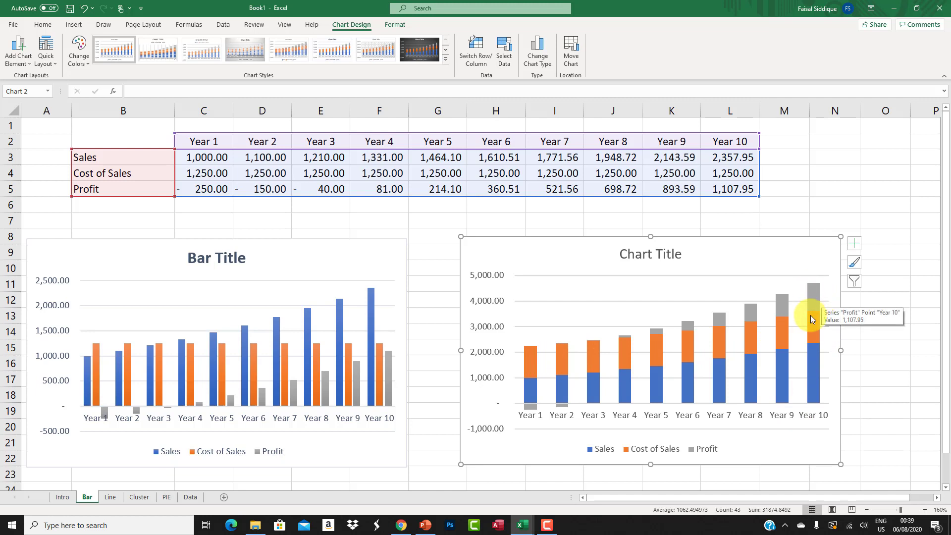
{"action": "mouse_move", "coordinate": [811, 328]}
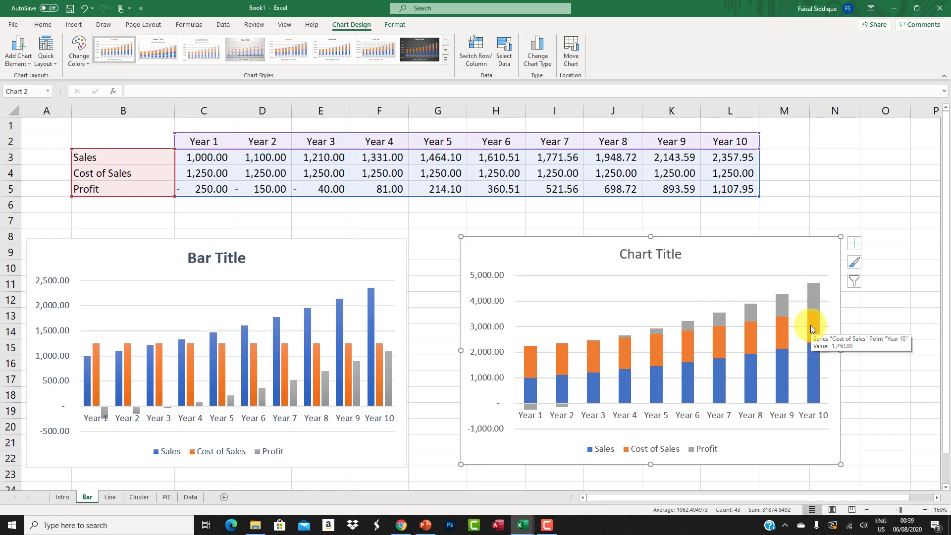
{"action": "mouse_move", "coordinate": [811, 370]}
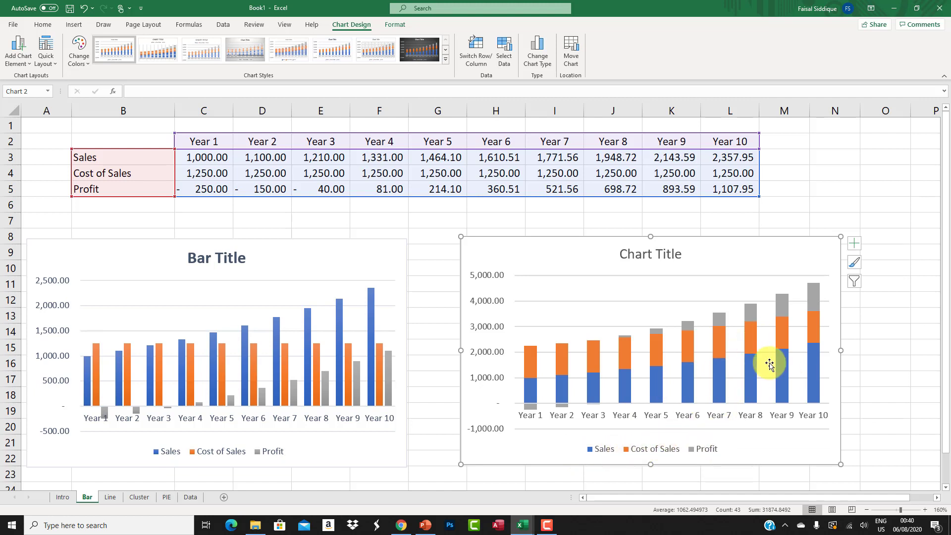
{"action": "double_click", "coordinate": [638, 253]}
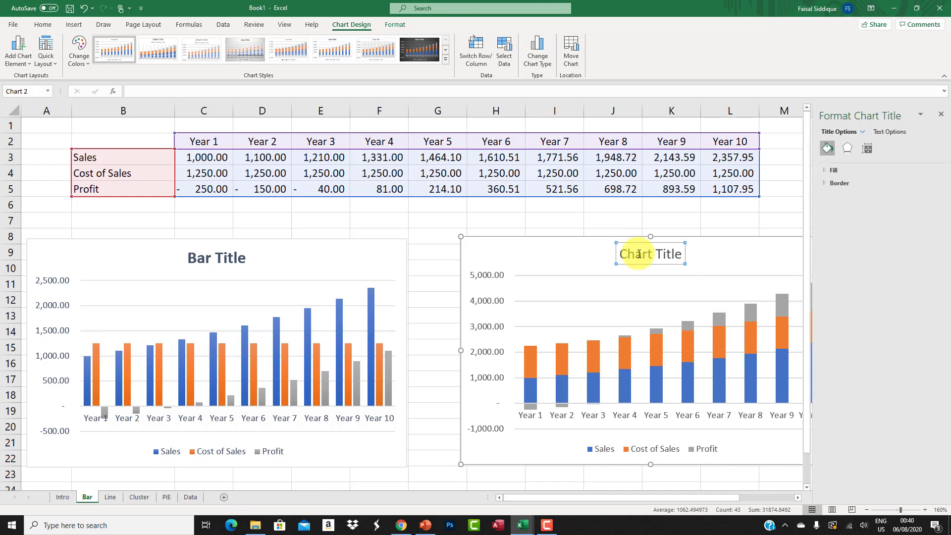
{"action": "double_click", "coordinate": [637, 254]}
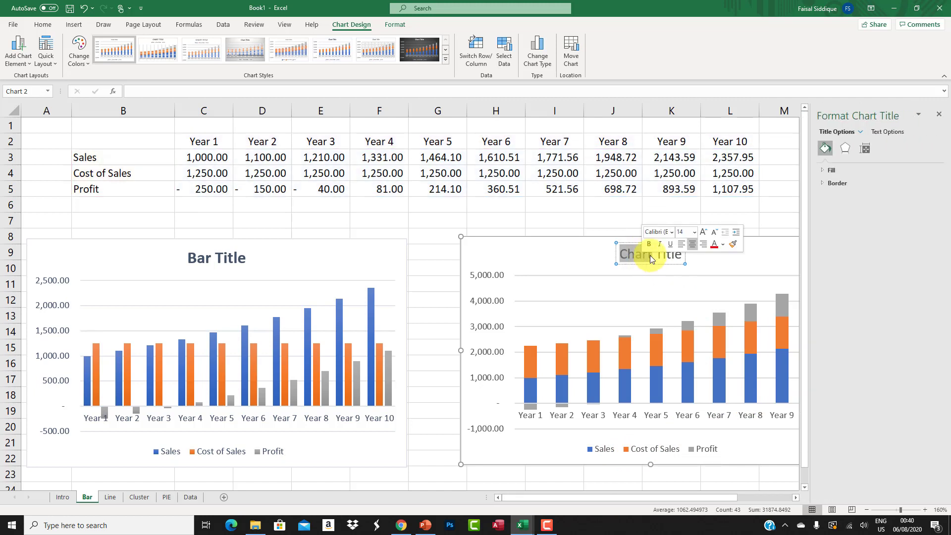
{"action": "type", "text": "B"}
{"action": "type", "text": "ar Chart"}
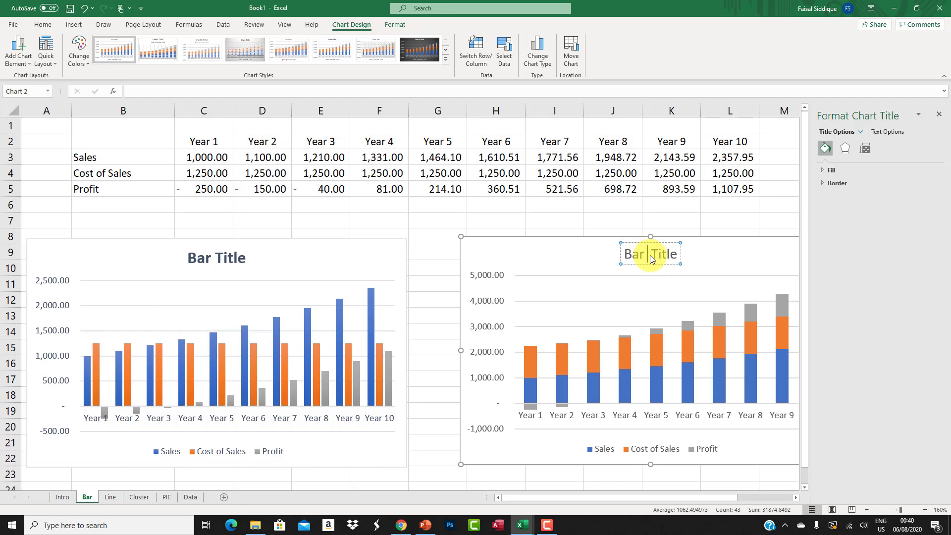
{"action": "key", "text": "Delete"}
{"action": "key", "text": "Delete"}
{"action": "key", "text": "Delete"}
{"action": "key", "text": "Delete"}
{"action": "key", "text": "Delete"}
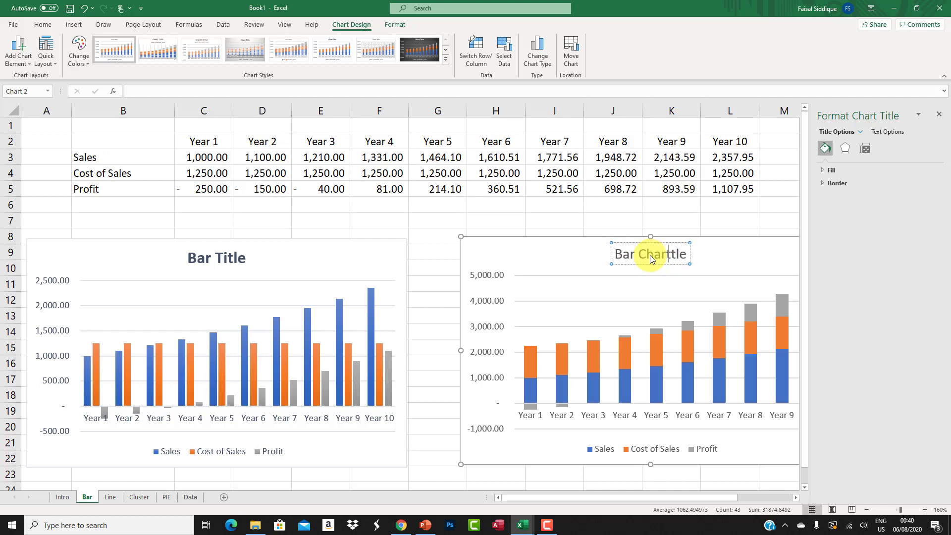
{"action": "key", "text": "BackSpace"}
{"action": "key", "text": "BackSpace"}
{"action": "key", "text": "BackSpace"}
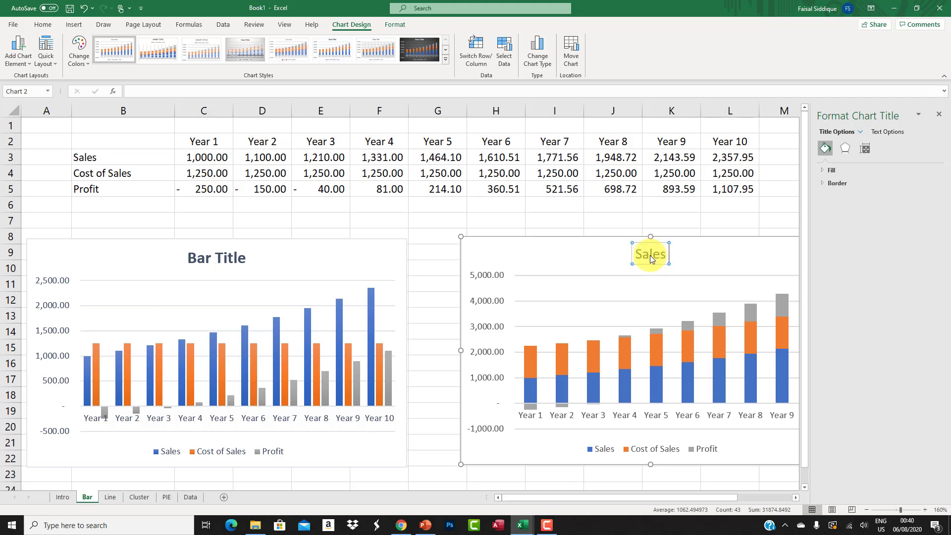
{"action": "type", "text": "Trend"}
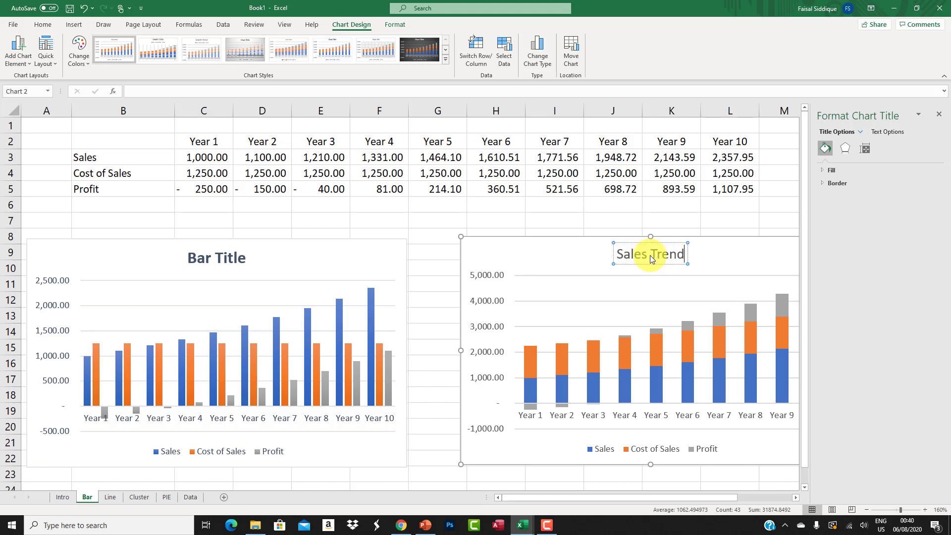
{"action": "left_click", "coordinate": [632, 215]}
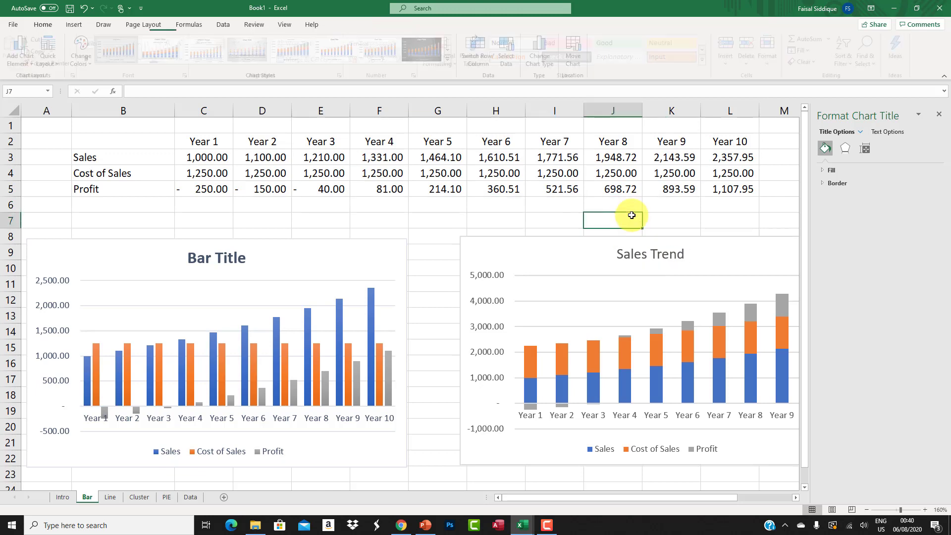
Step: On the Line sheet, move the Line Title chart left and place a new stacked line chart of B2:L5 beside it
{"action": "left_click", "coordinate": [111, 497]}
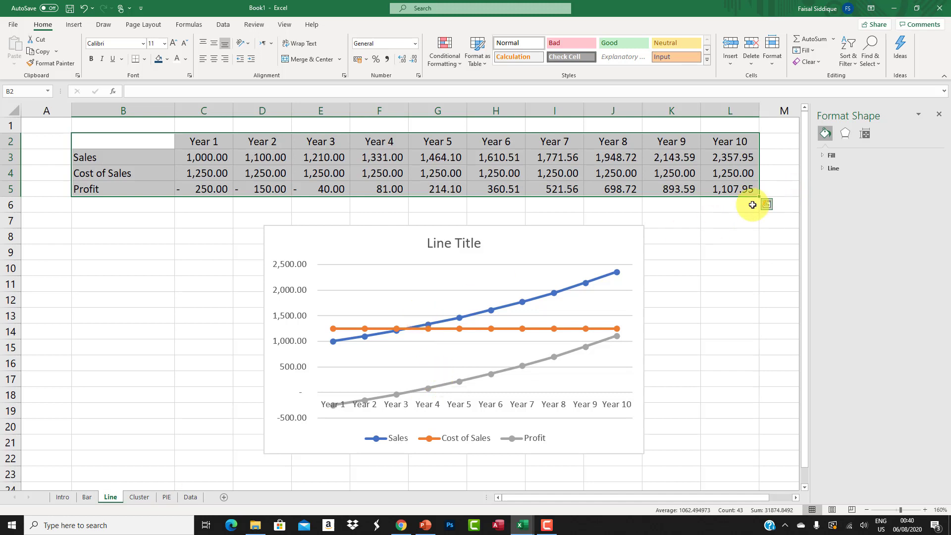
{"action": "left_click_drag", "start_coordinate": [333, 244], "coordinate": [102, 250]}
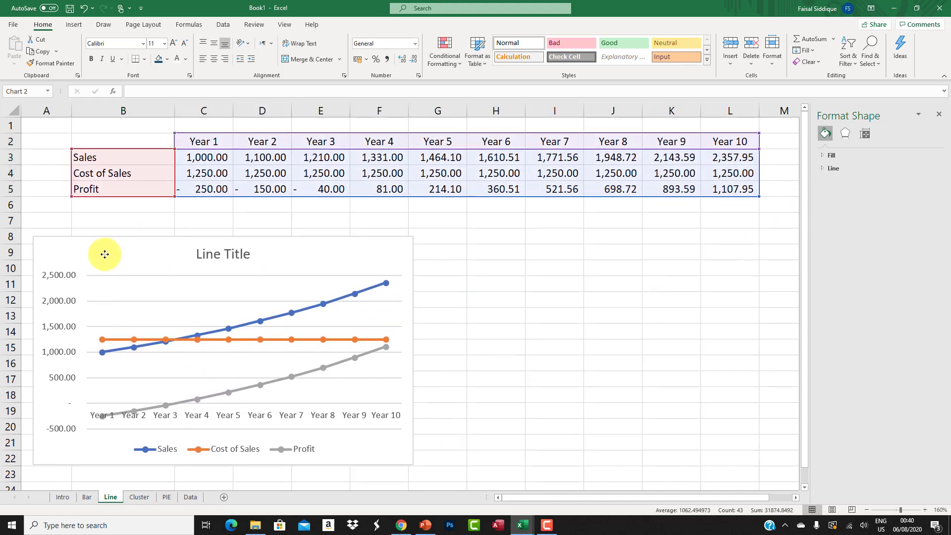
{"action": "left_click", "coordinate": [143, 136]}
{"action": "left_click_drag", "start_coordinate": [143, 136], "coordinate": [730, 193]}
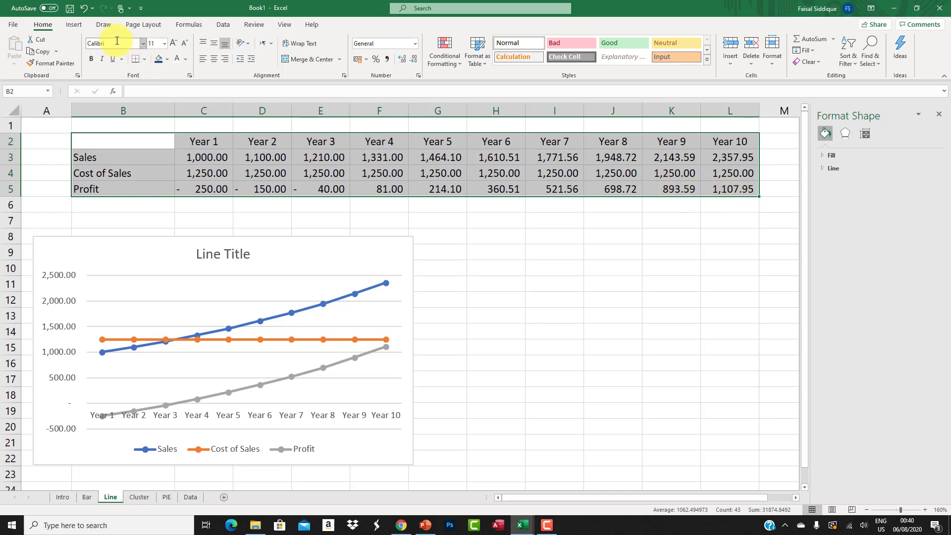
{"action": "left_click", "coordinate": [82, 27]}
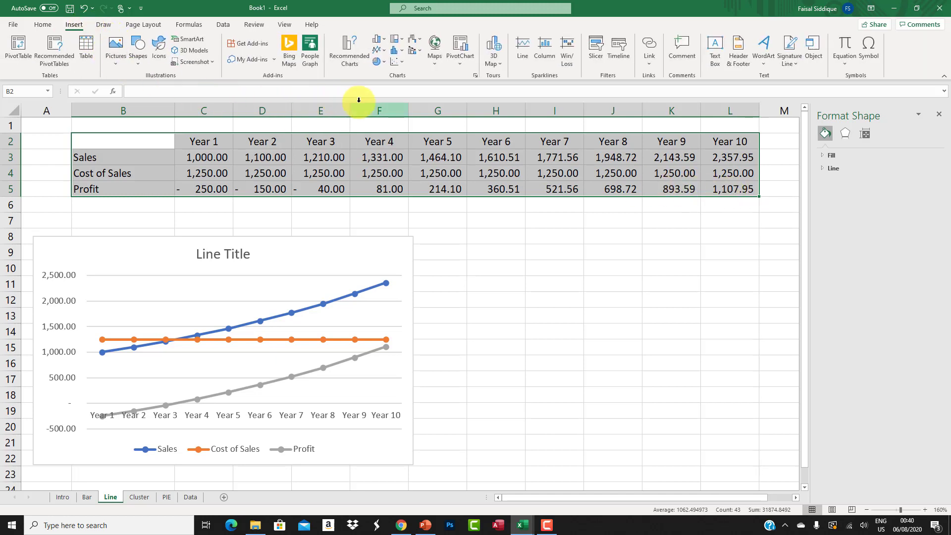
{"action": "left_click", "coordinate": [378, 55]}
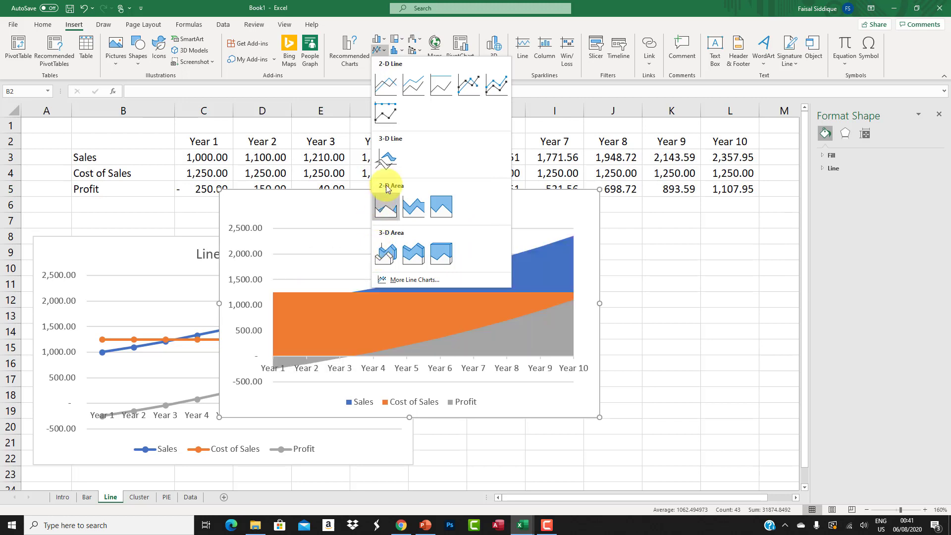
{"action": "left_click", "coordinate": [409, 91]}
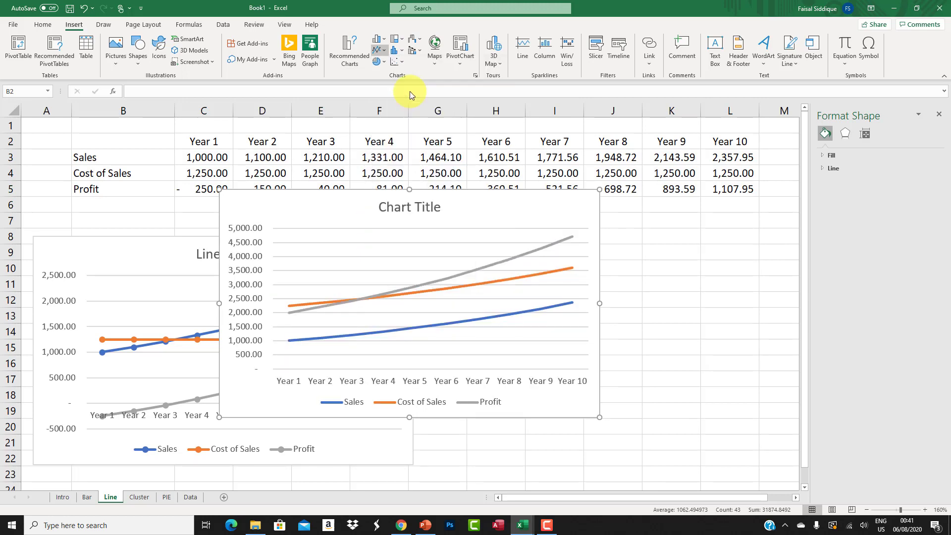
{"action": "left_click_drag", "start_coordinate": [494, 210], "coordinate": [693, 257]}
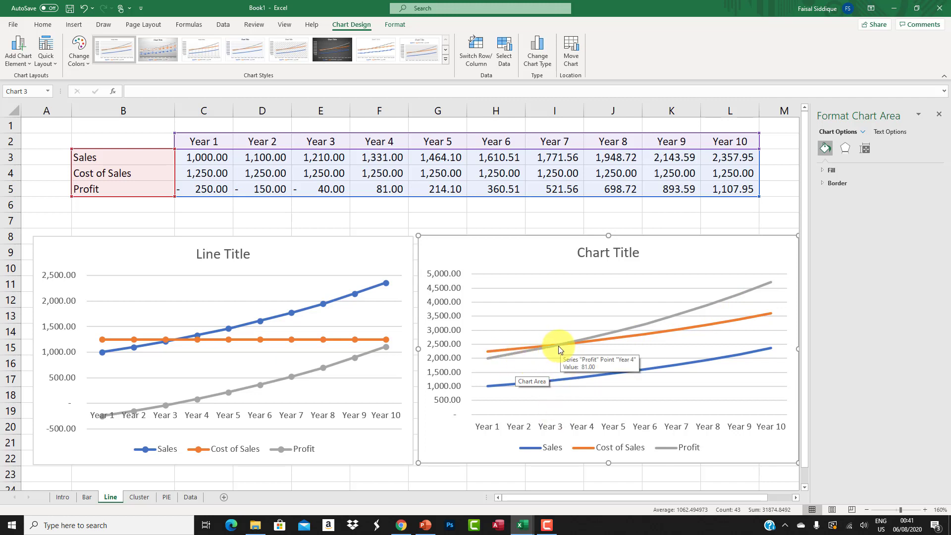
{"action": "mouse_move", "coordinate": [562, 348]}
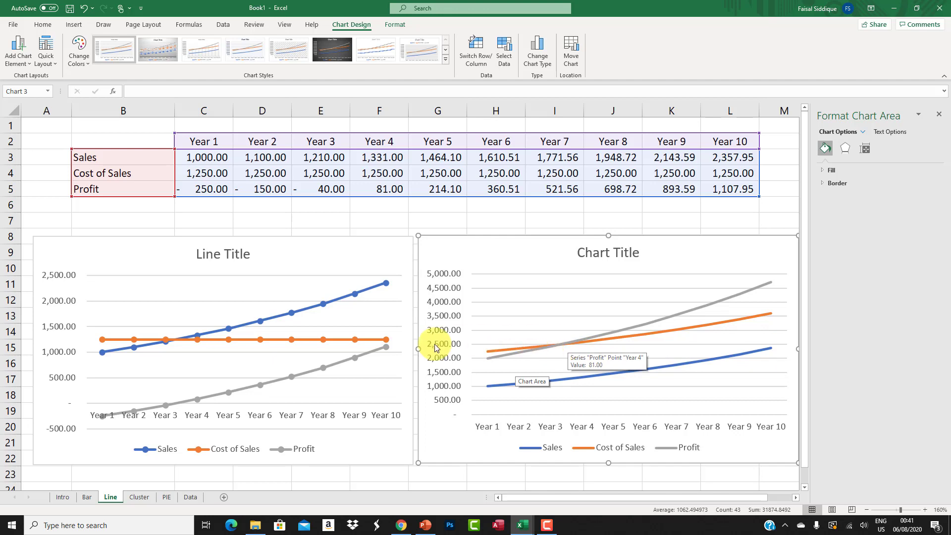
Step: On the Cluster sheet, move the Line Title chart left and insert a clustered column and line combo chart of B2:L5
{"action": "left_click", "coordinate": [144, 490]}
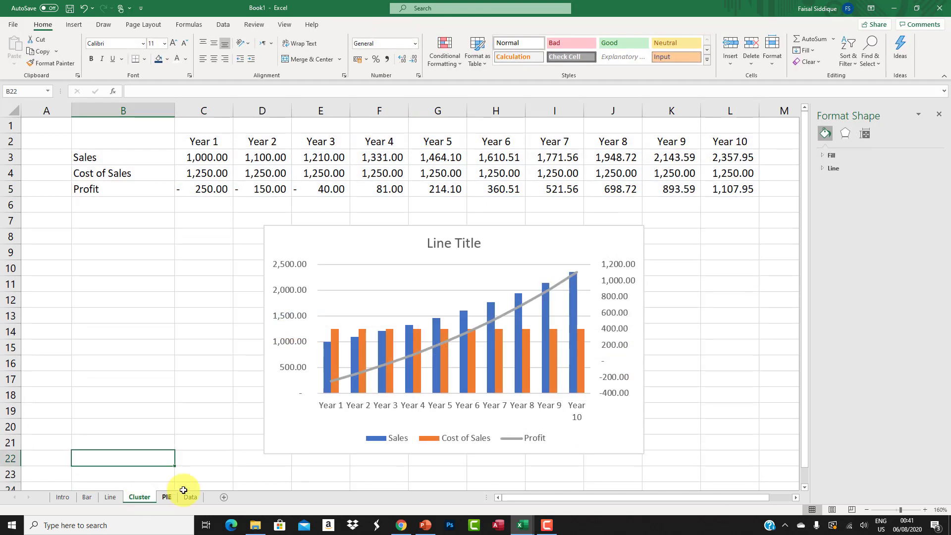
{"action": "left_click_drag", "start_coordinate": [347, 246], "coordinate": [153, 240]}
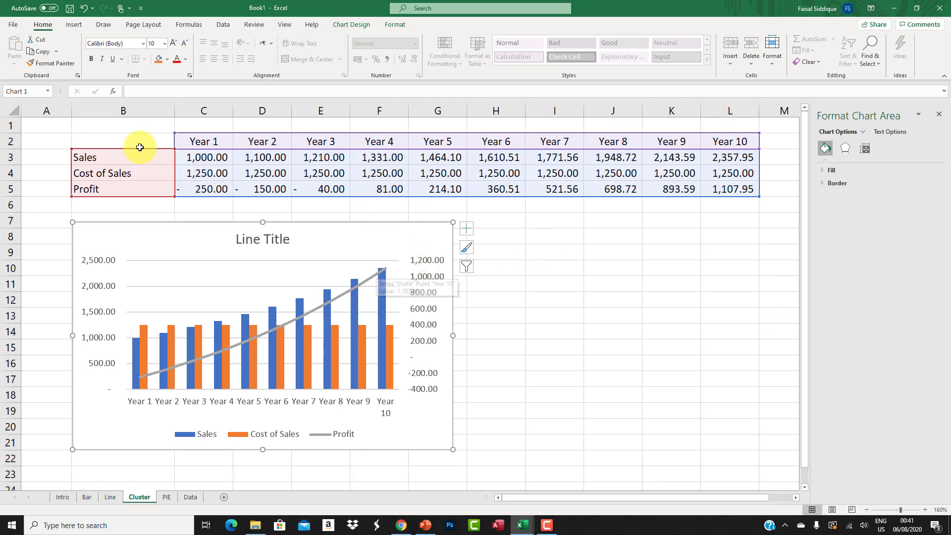
{"action": "left_click_drag", "start_coordinate": [137, 144], "coordinate": [700, 187]}
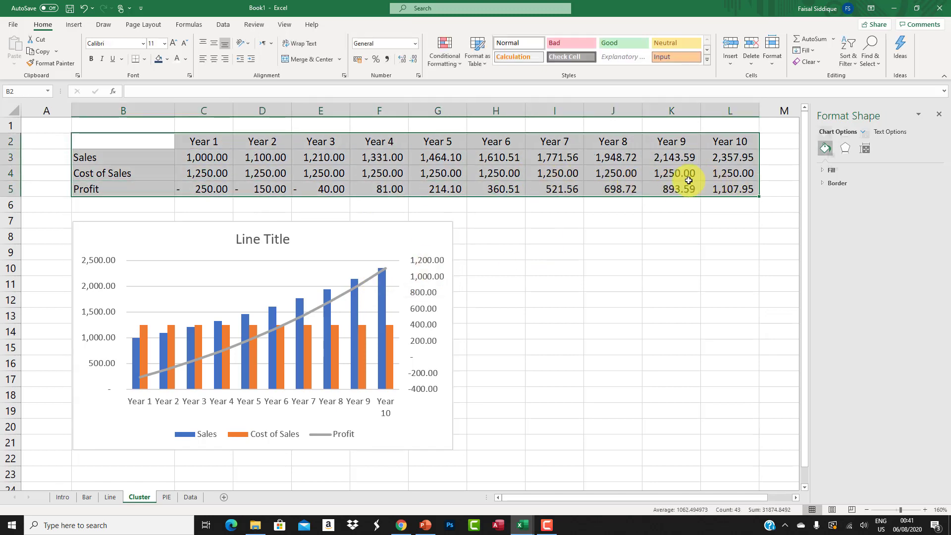
{"action": "left_click", "coordinate": [74, 24]}
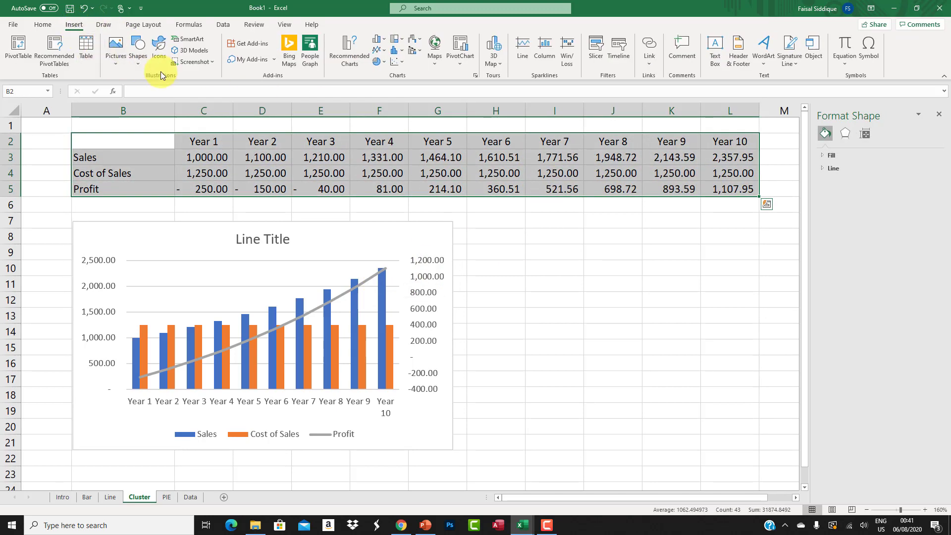
{"action": "left_click", "coordinate": [402, 54]}
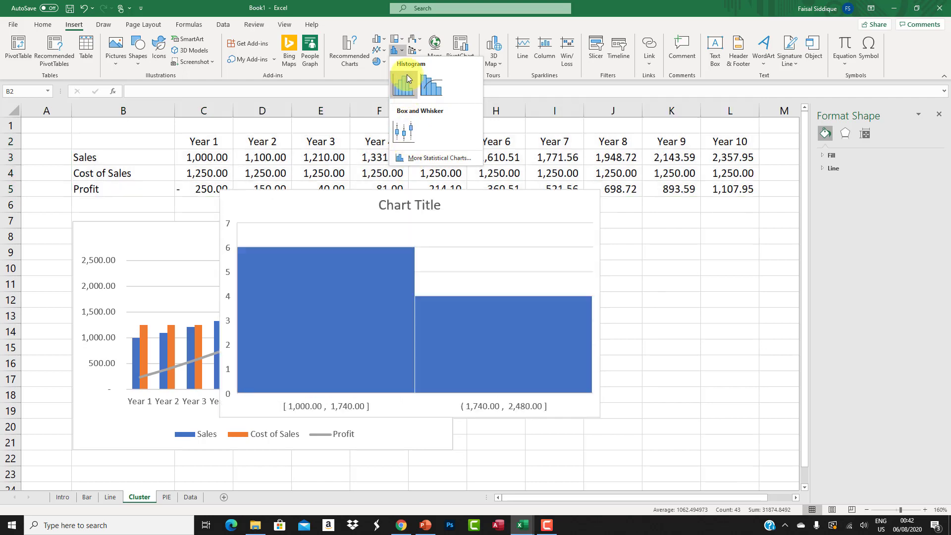
{"action": "left_click", "coordinate": [401, 43]}
{"action": "left_click", "coordinate": [414, 40]}
{"action": "left_click", "coordinate": [415, 39]}
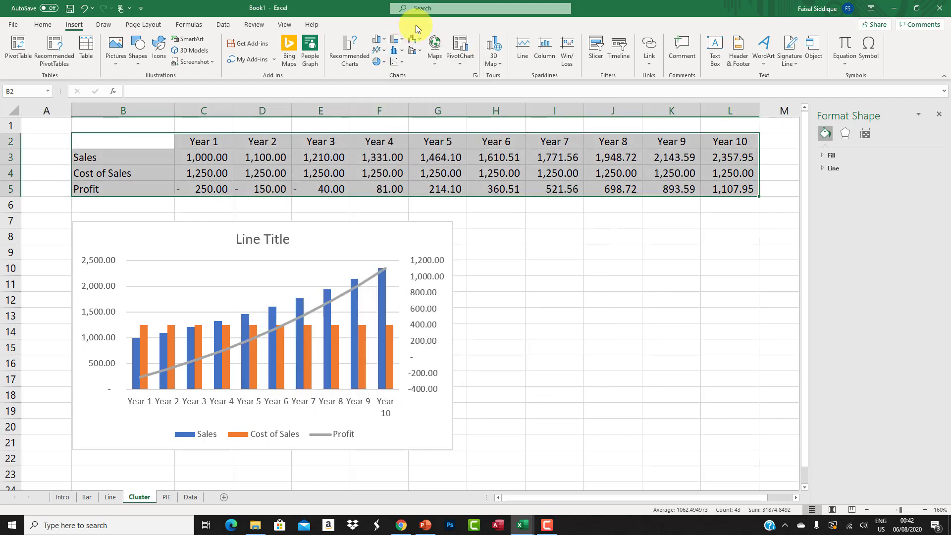
{"action": "left_click", "coordinate": [418, 41]}
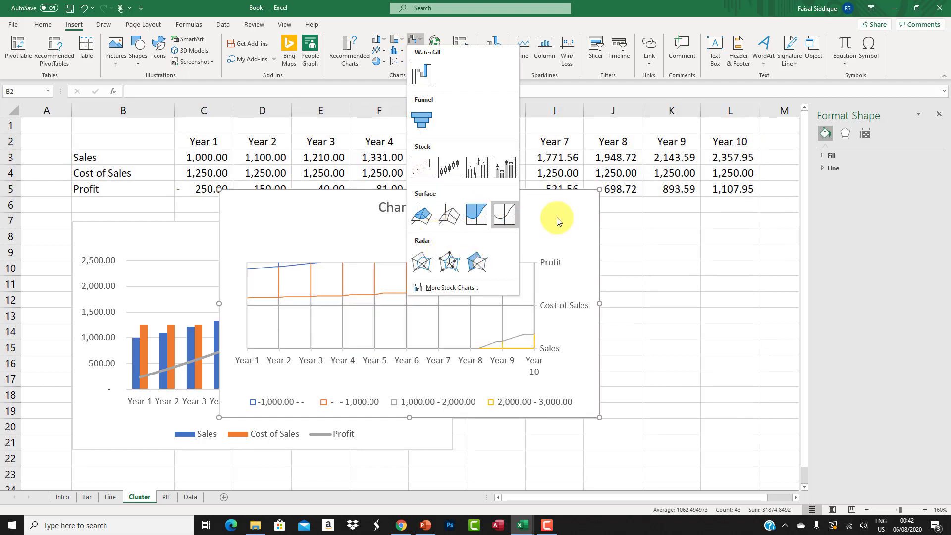
{"action": "left_click", "coordinate": [406, 40]}
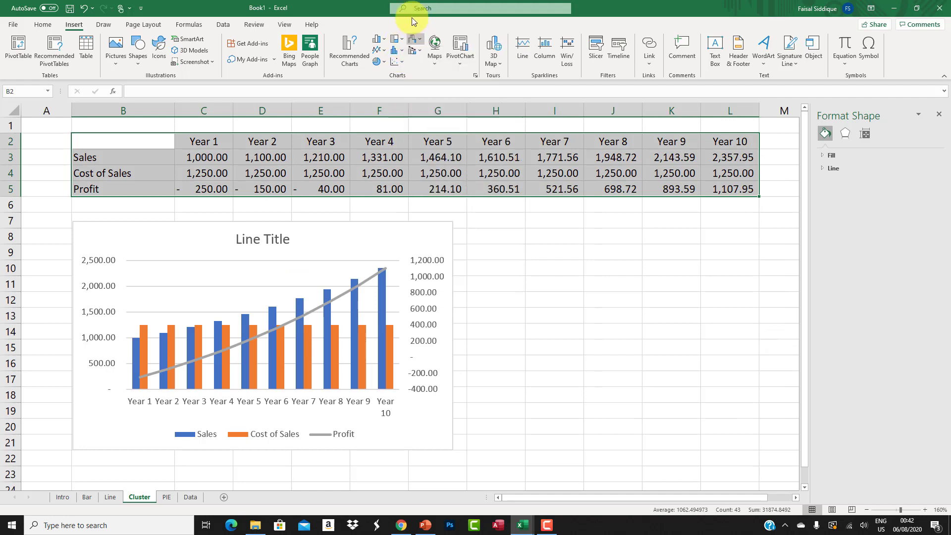
{"action": "left_click", "coordinate": [414, 51]}
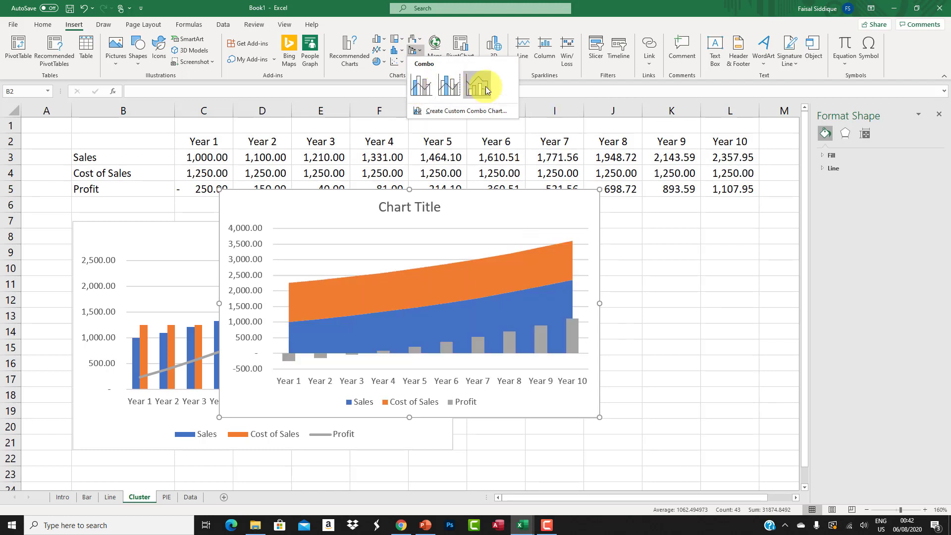
{"action": "left_click", "coordinate": [429, 93]}
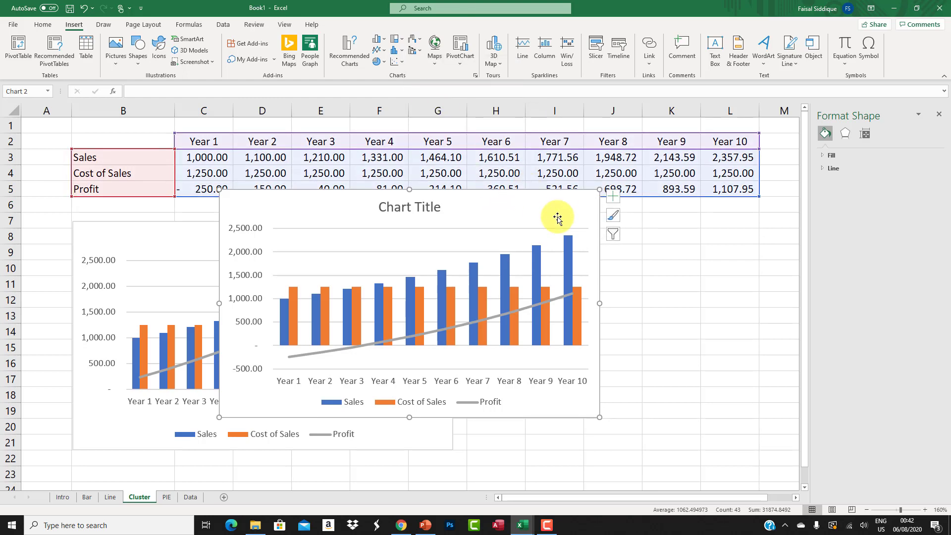
Step: Place the new combo chart beside the Line Title chart, align their top edges, and close the formatting pane
{"action": "left_click_drag", "start_coordinate": [558, 219], "coordinate": [791, 256]}
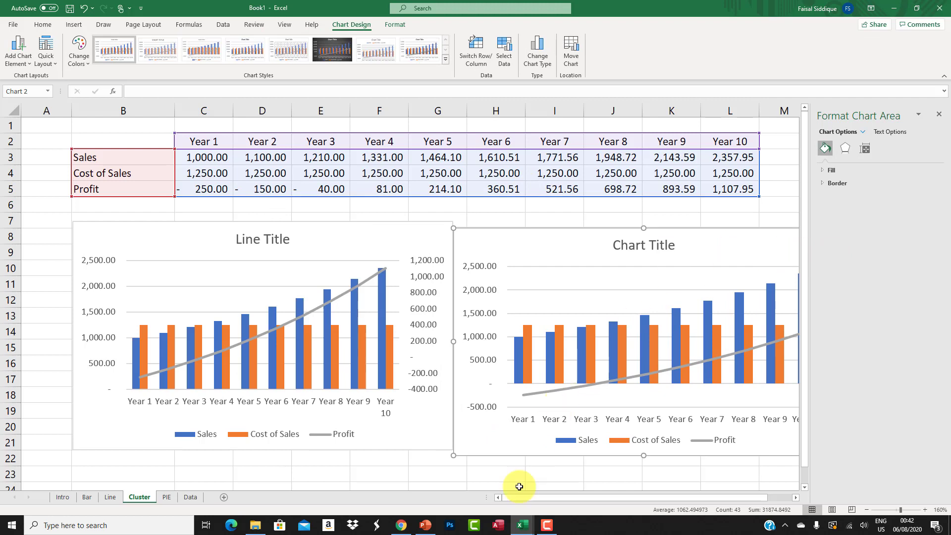
{"action": "left_click_drag", "start_coordinate": [506, 240], "coordinate": [511, 229]}
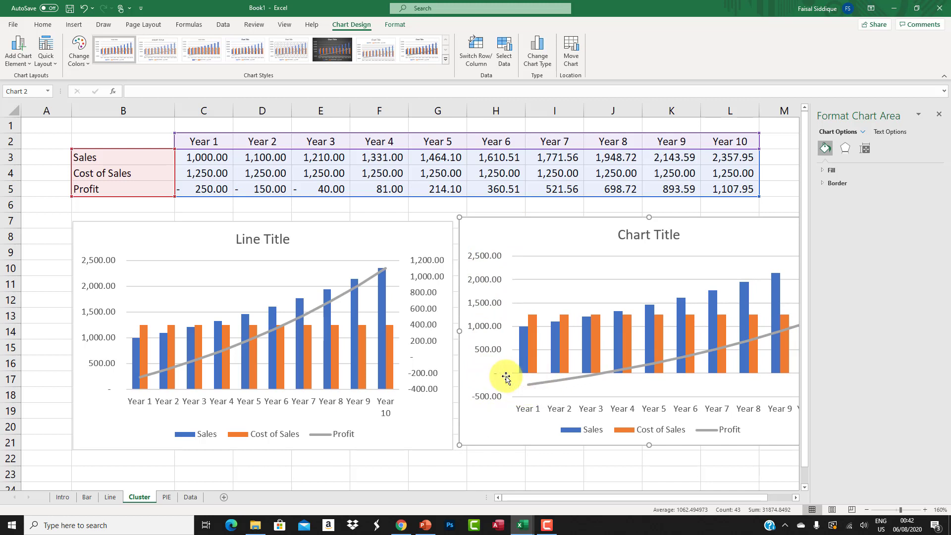
{"action": "left_click", "coordinate": [939, 115]}
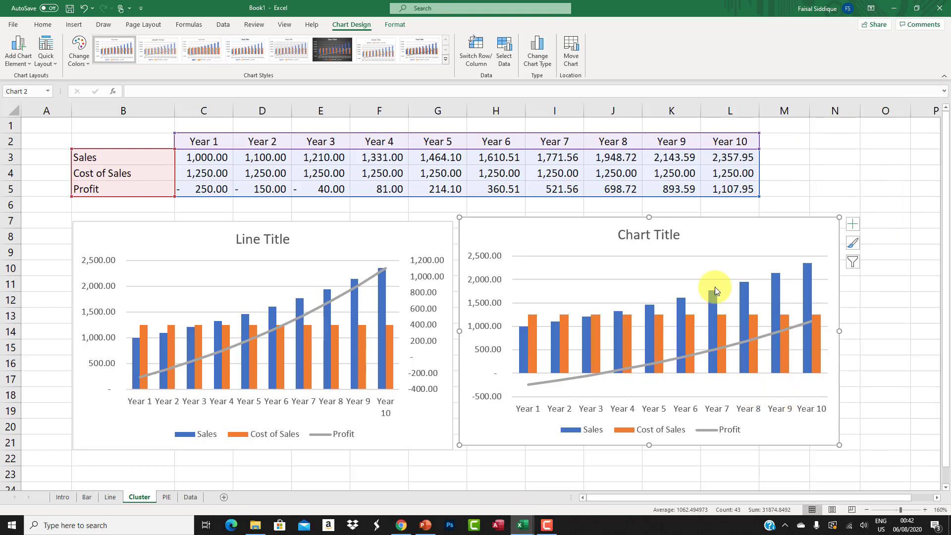
{"action": "left_click_drag", "start_coordinate": [731, 241], "coordinate": [732, 246]}
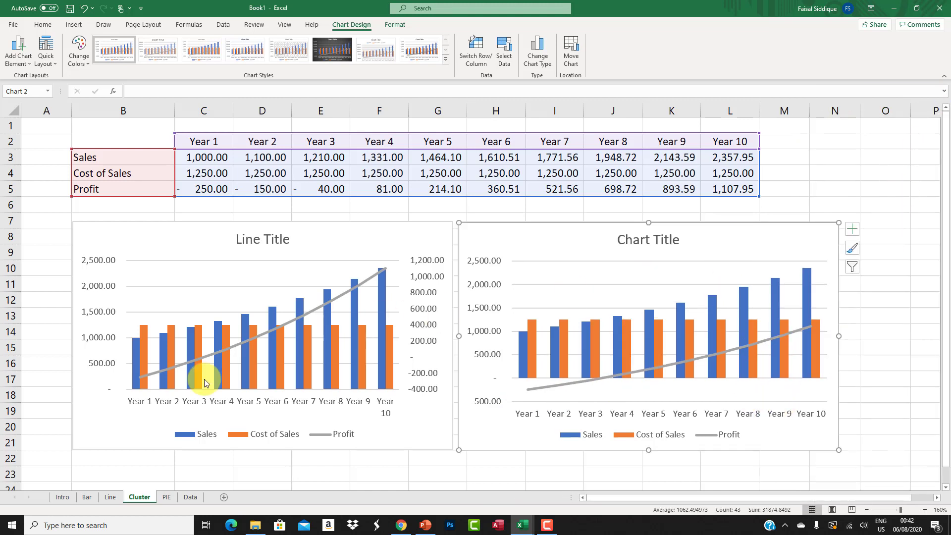
Step: Open the PIE sheet and examine the yearly sales values, their growth formulas and the total in M3
{"action": "left_click", "coordinate": [167, 497]}
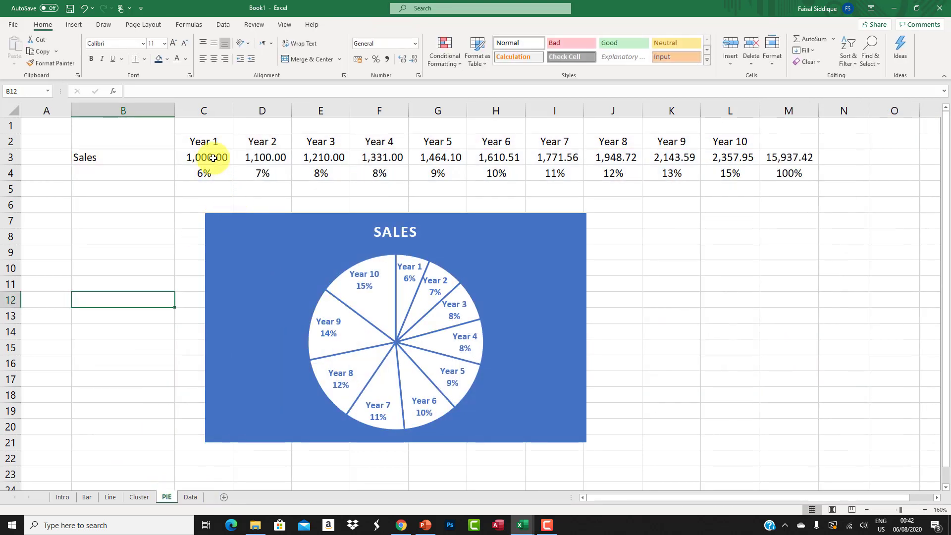
{"action": "left_click", "coordinate": [191, 155]}
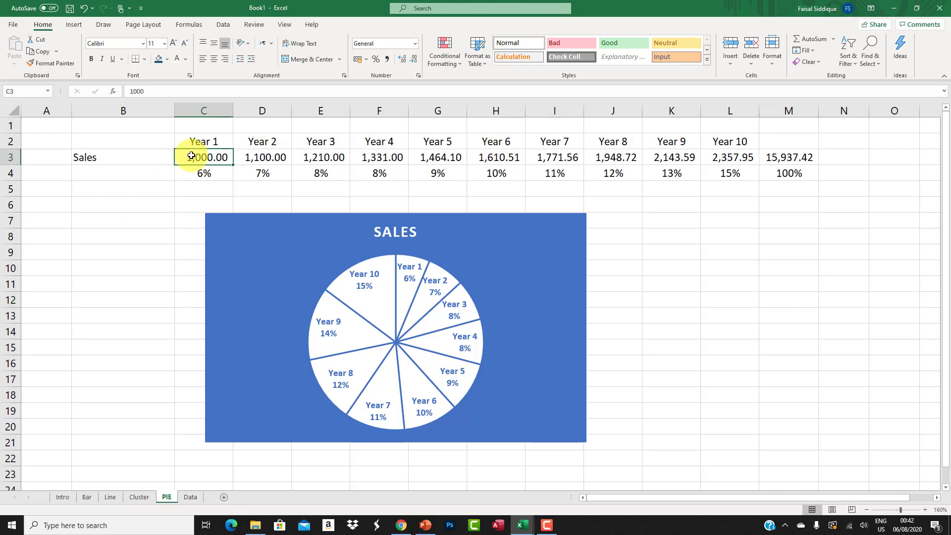
{"action": "left_click", "coordinate": [245, 154]}
{"action": "left_click", "coordinate": [328, 159]}
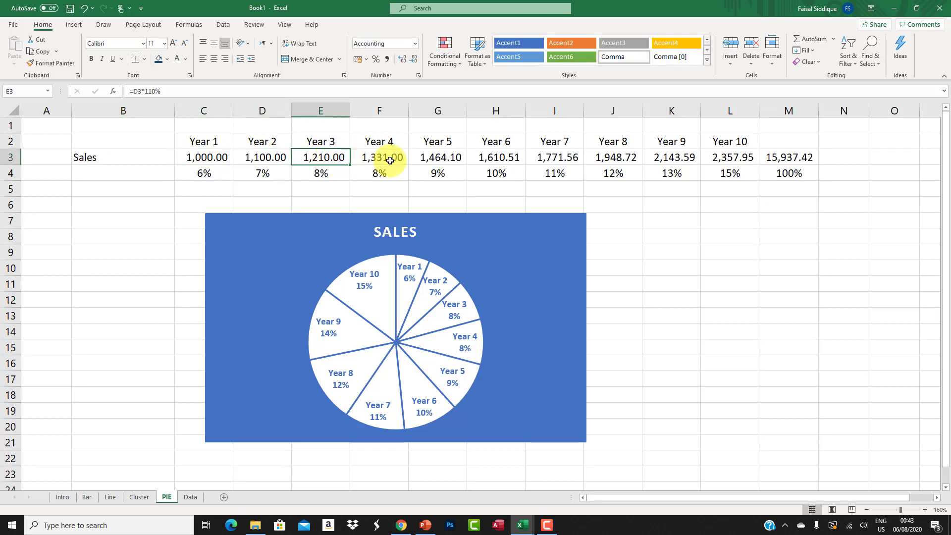
{"action": "left_click", "coordinate": [390, 160]}
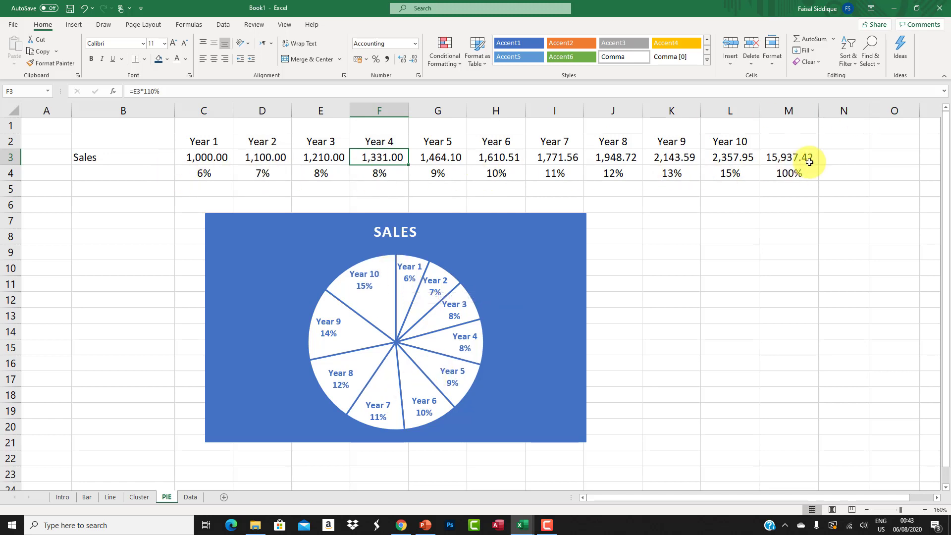
{"action": "left_click", "coordinate": [791, 159]}
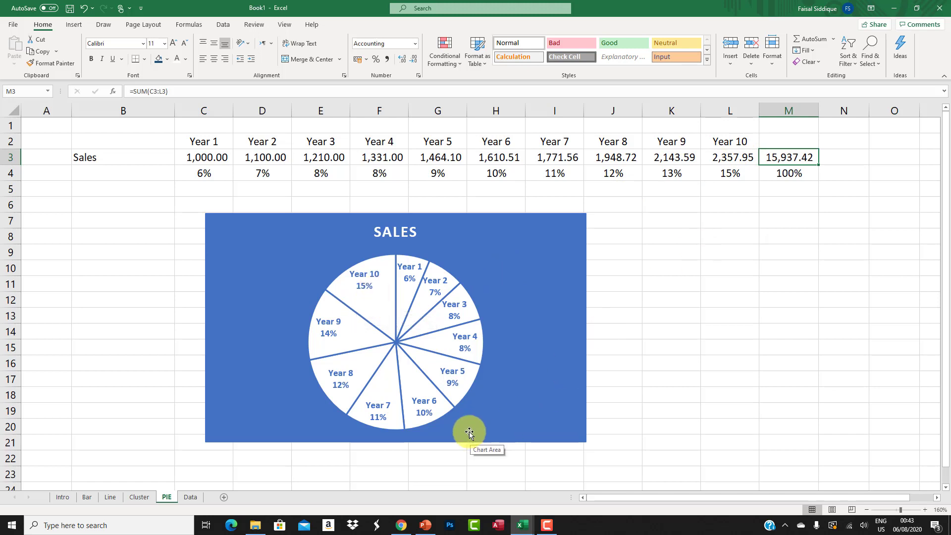
Step: Move the SALES pie chart left and place a new doughnut chart of B2:L3 to its right
{"action": "left_click_drag", "start_coordinate": [286, 253], "coordinate": [133, 247]}
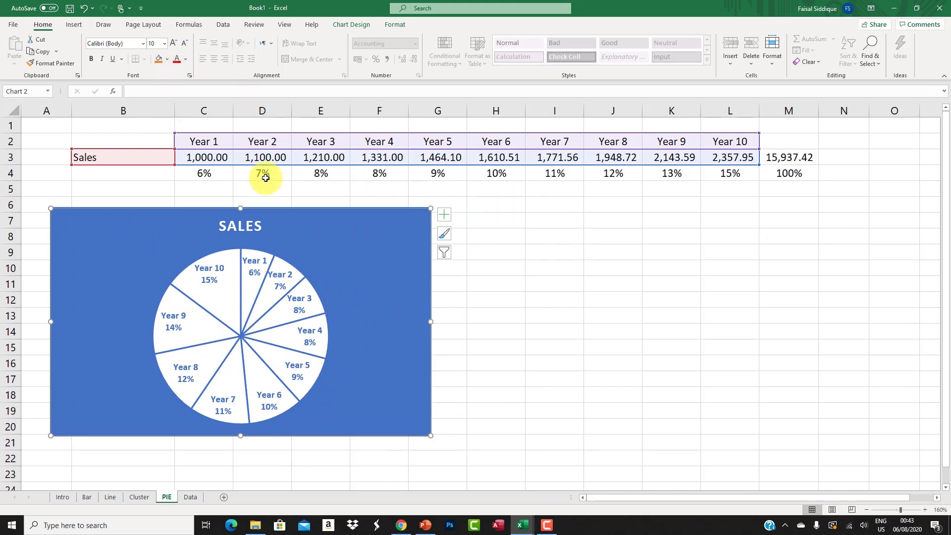
{"action": "left_click", "coordinate": [204, 174]}
{"action": "left_click_drag", "start_coordinate": [134, 142], "coordinate": [752, 144]}
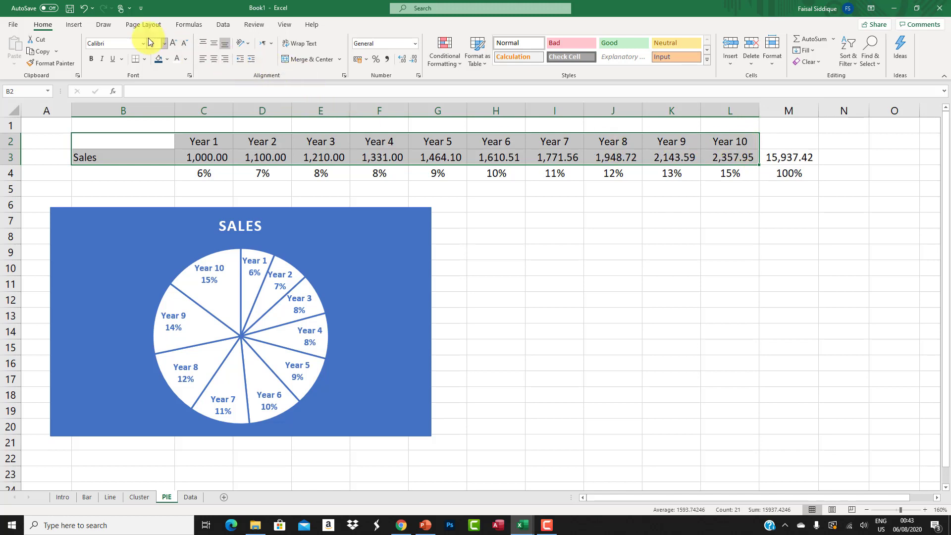
{"action": "left_click", "coordinate": [76, 24]}
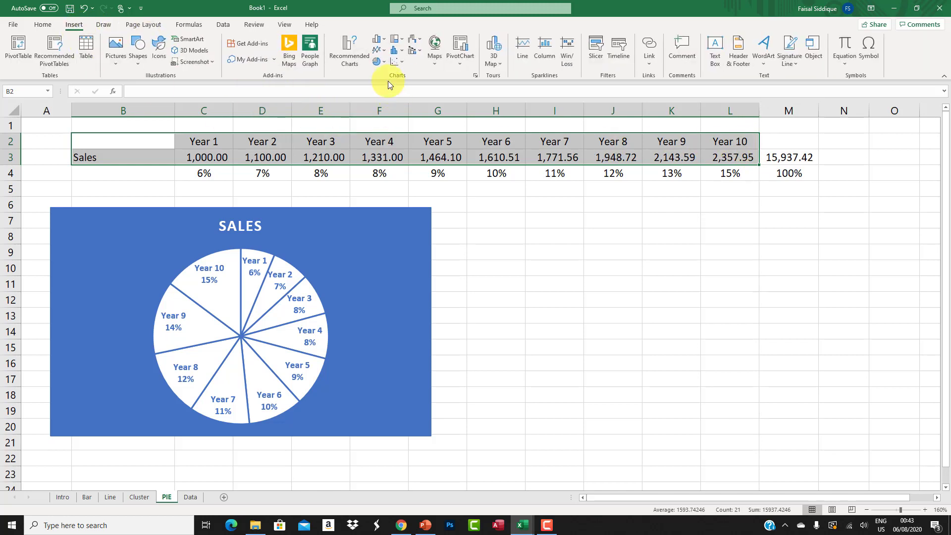
{"action": "left_click", "coordinate": [383, 64]}
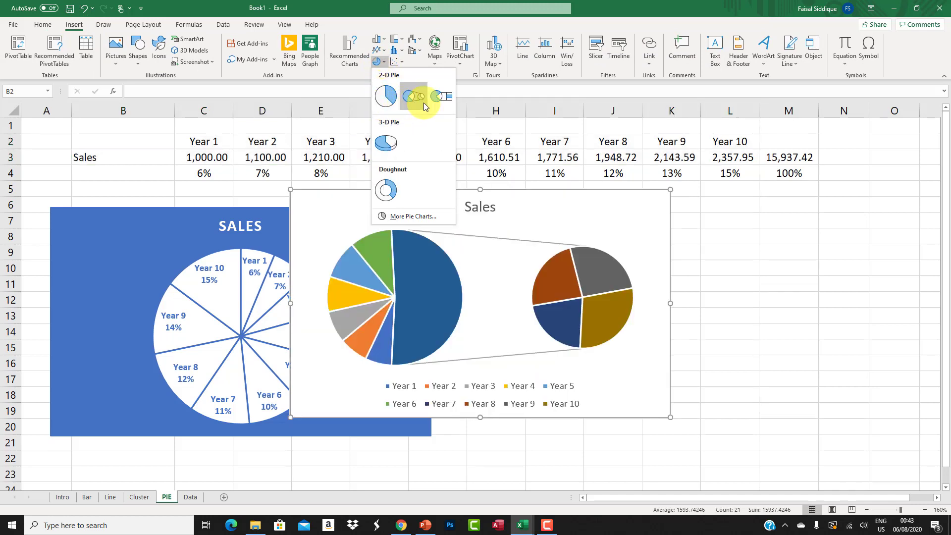
{"action": "left_click", "coordinate": [392, 193]}
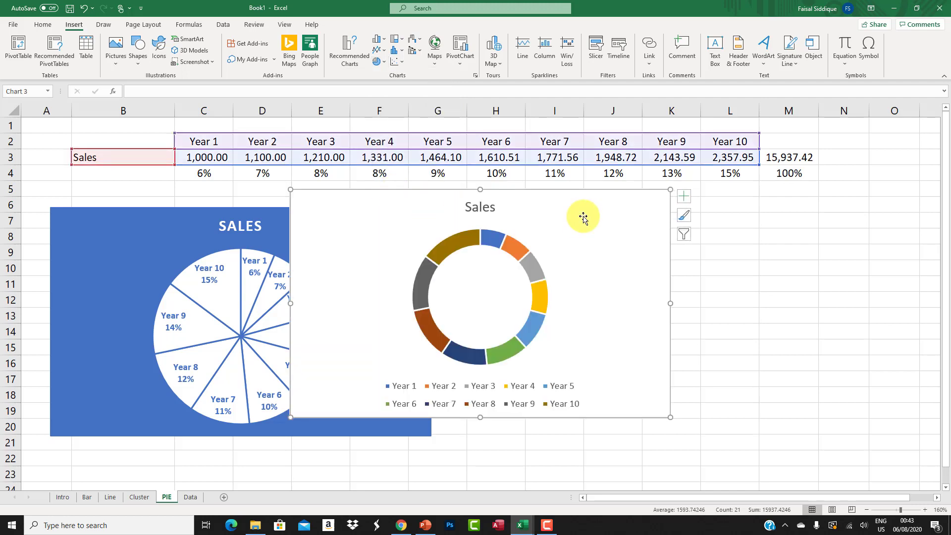
{"action": "left_click_drag", "start_coordinate": [578, 212], "coordinate": [747, 227]}
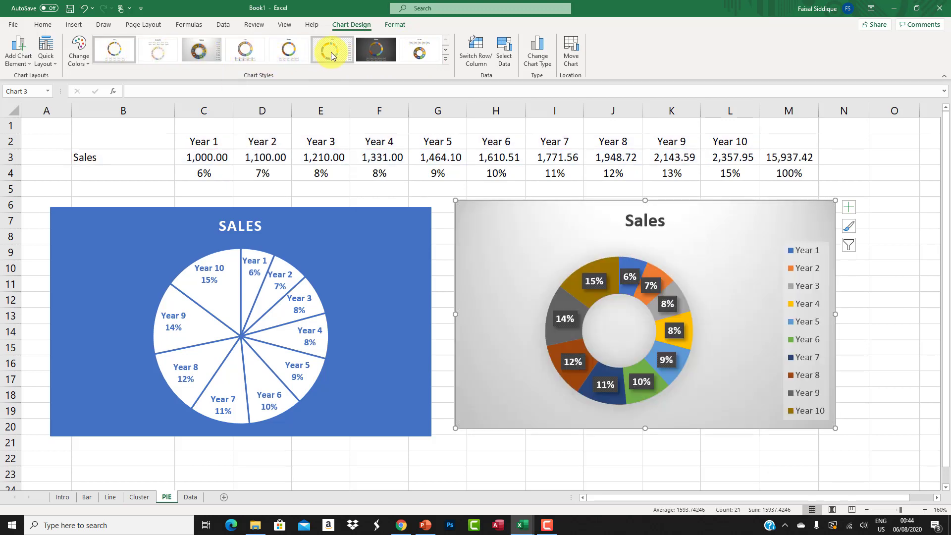
Step: Apply the dark-background chart style with percentage labels to the new doughnut chart
{"action": "left_click", "coordinate": [406, 55]}
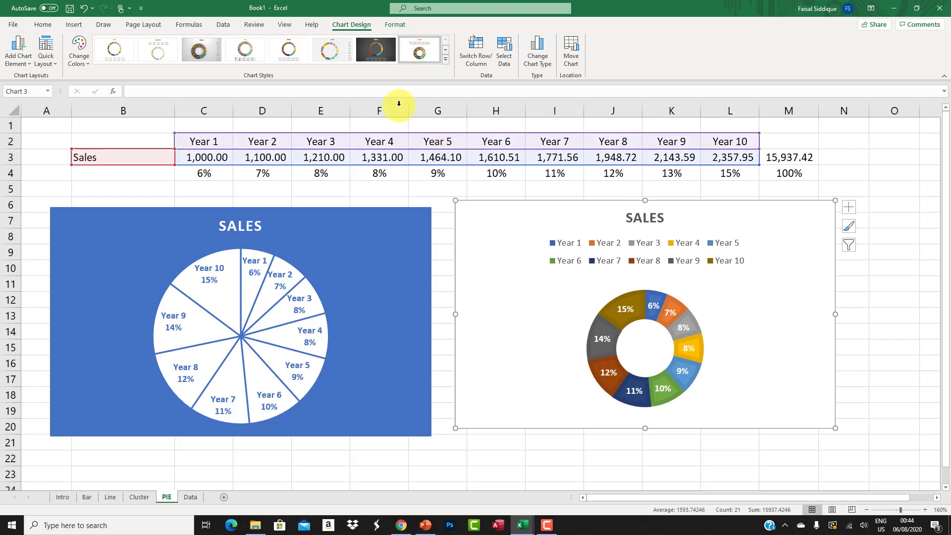
{"action": "left_click", "coordinate": [542, 461]}
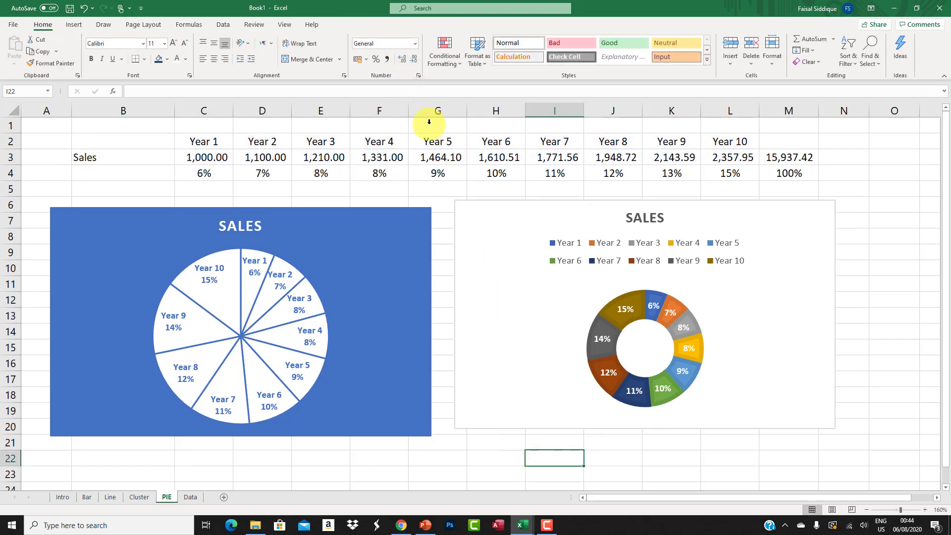
{"action": "left_click", "coordinate": [573, 331]}
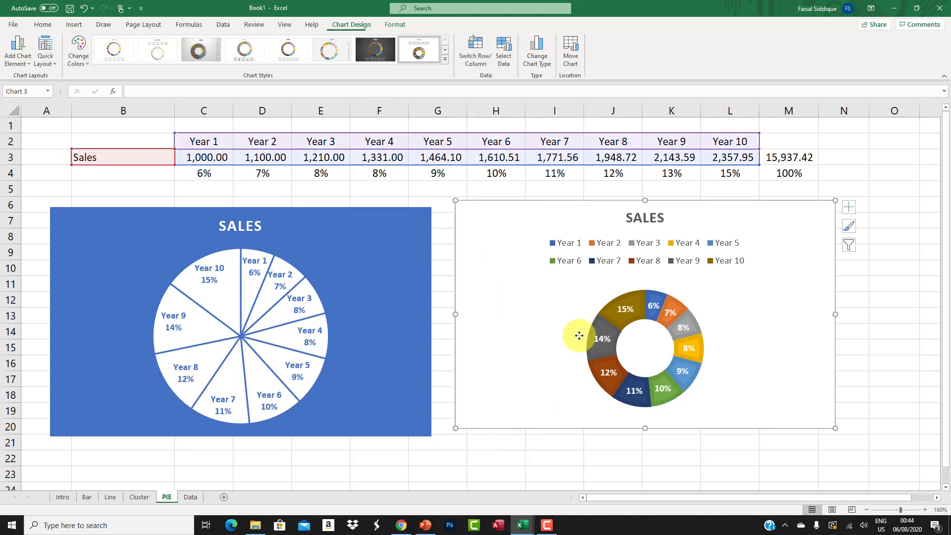
{"action": "left_click", "coordinate": [373, 38]}
{"action": "left_click", "coordinate": [596, 447]}
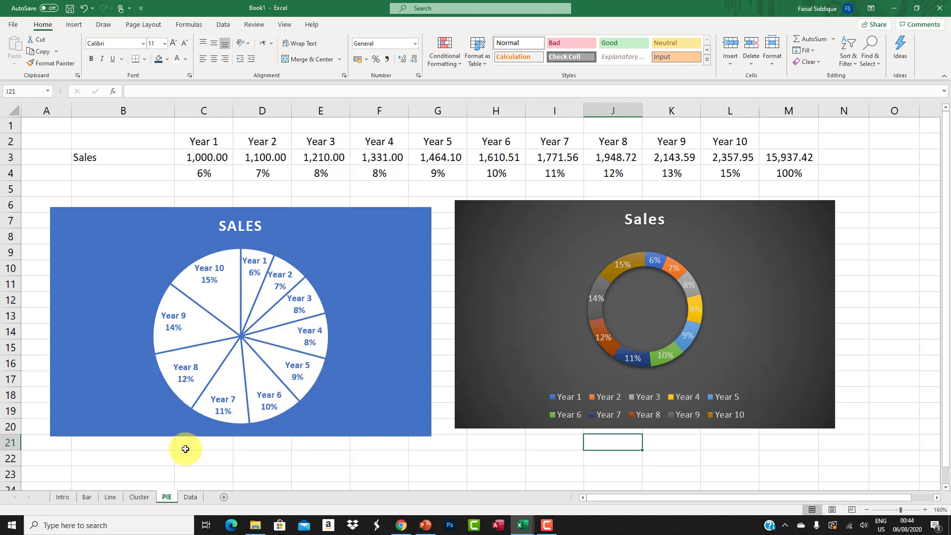
Step: Open the Data sheet and examine the salesperson table's Year 1 to Year 5 figures, ending with range A2:F7 selected
{"action": "left_click", "coordinate": [191, 497]}
{"action": "left_click", "coordinate": [334, 316]}
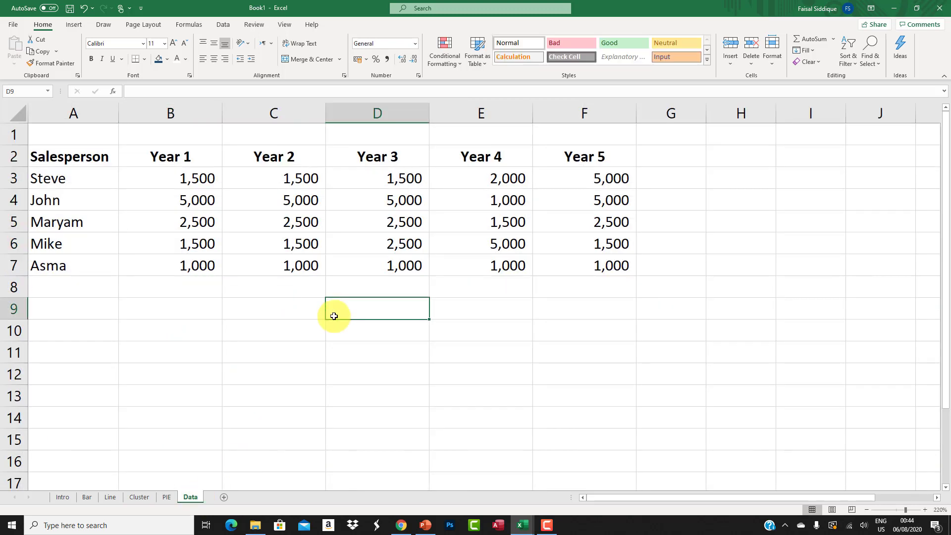
{"action": "left_click", "coordinate": [82, 170]}
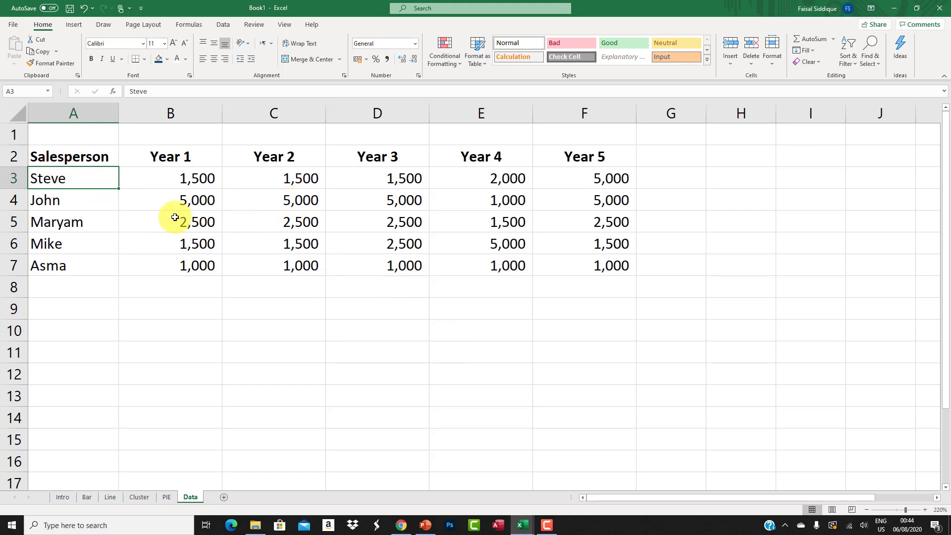
{"action": "left_click_drag", "start_coordinate": [196, 157], "coordinate": [638, 148]}
{"action": "left_click_drag", "start_coordinate": [110, 188], "coordinate": [87, 263]}
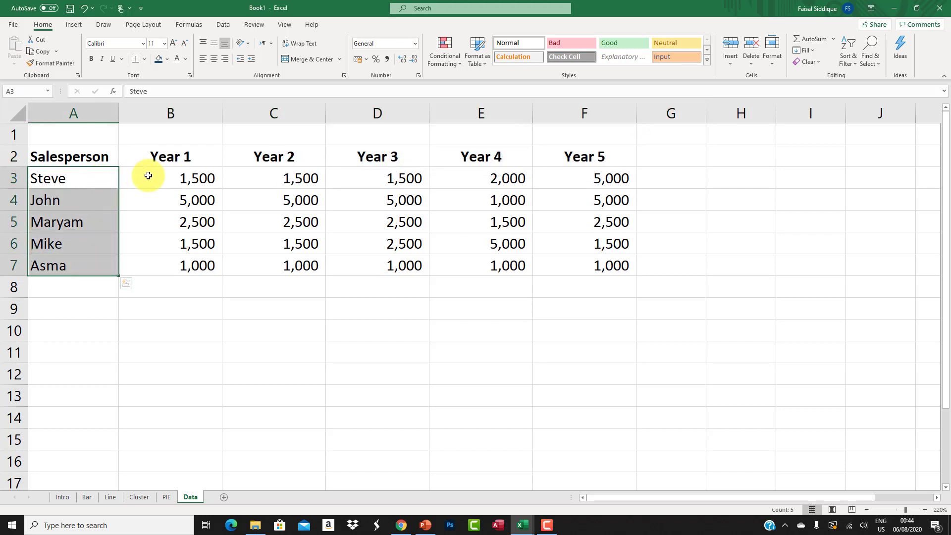
{"action": "left_click", "coordinate": [164, 174]}
{"action": "left_click_drag", "start_coordinate": [81, 175], "coordinate": [159, 246]}
{"action": "left_click", "coordinate": [177, 184]}
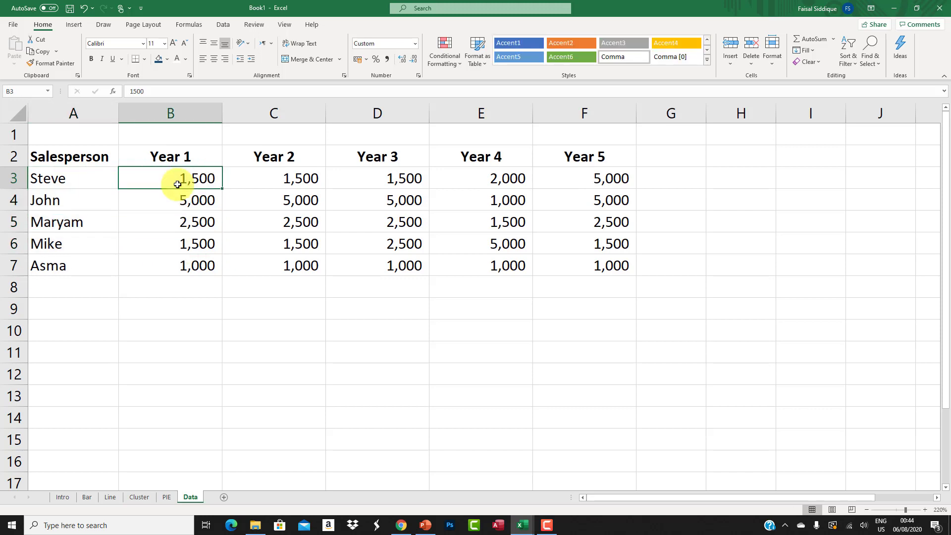
{"action": "left_click", "coordinate": [87, 185]}
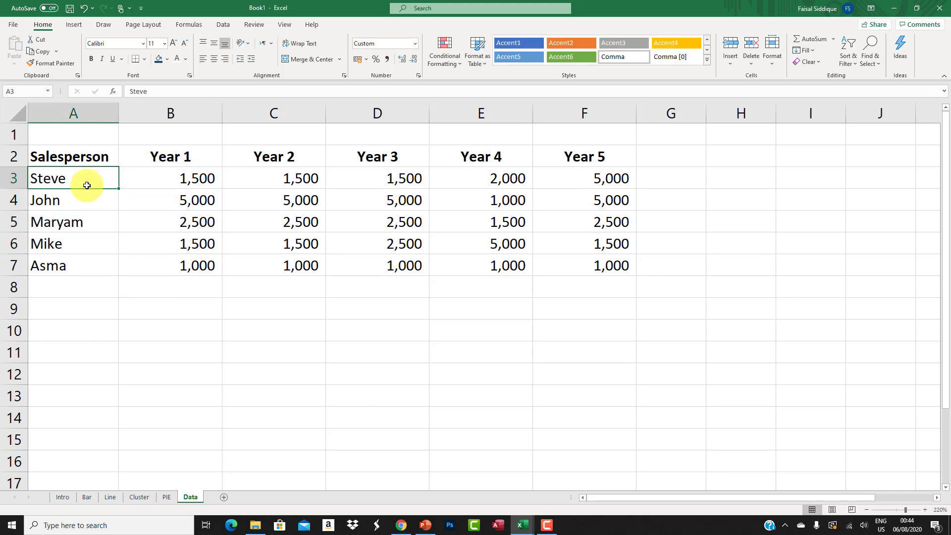
{"action": "left_click_drag", "start_coordinate": [85, 155], "coordinate": [579, 263]}
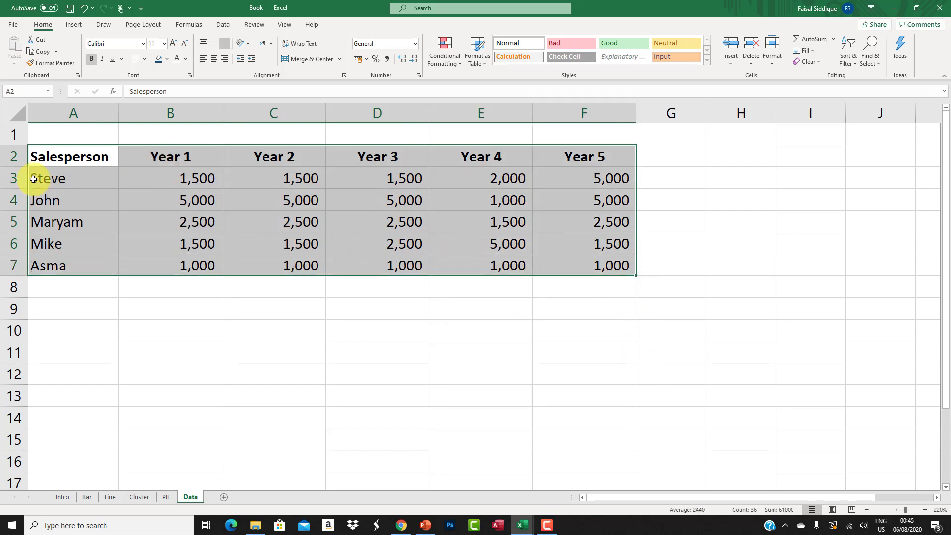
Step: Apply Data Bars conditional formatting to the salesperson table in A2:F7
{"action": "left_click_drag", "start_coordinate": [74, 155], "coordinate": [652, 294]}
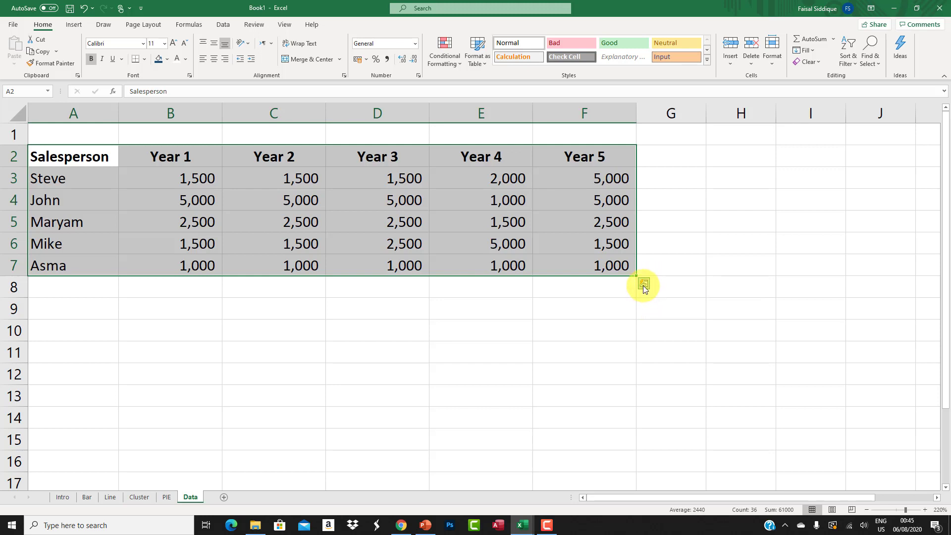
{"action": "left_click", "coordinate": [643, 285]}
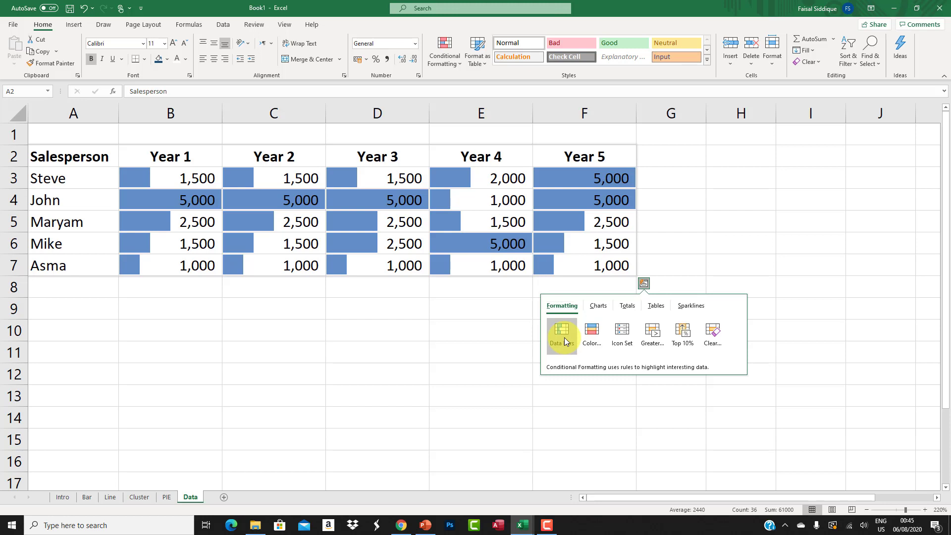
{"action": "left_click", "coordinate": [564, 337]}
{"action": "left_click", "coordinate": [179, 200]}
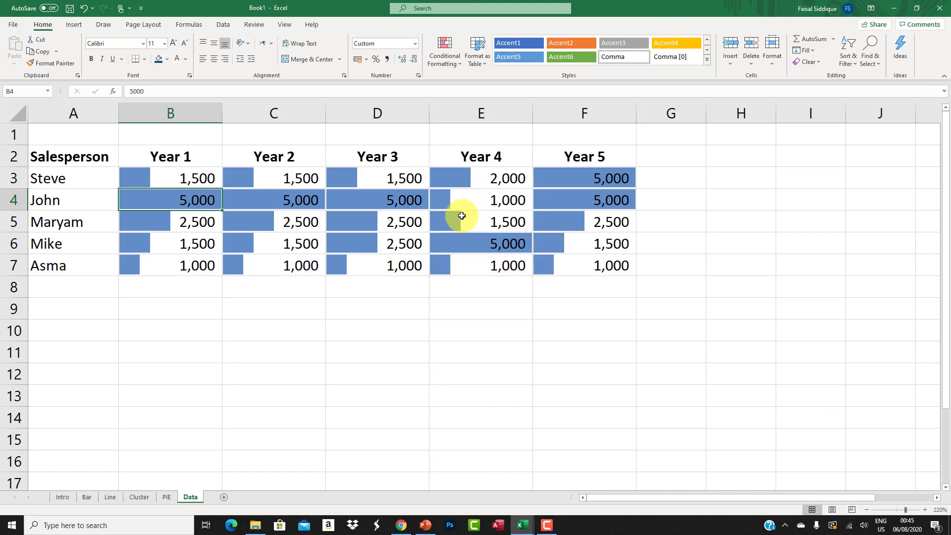
Step: Test the data bar in E4 by entering 500, 0 and 100 as its Year 4 value
{"action": "left_click", "coordinate": [479, 201]}
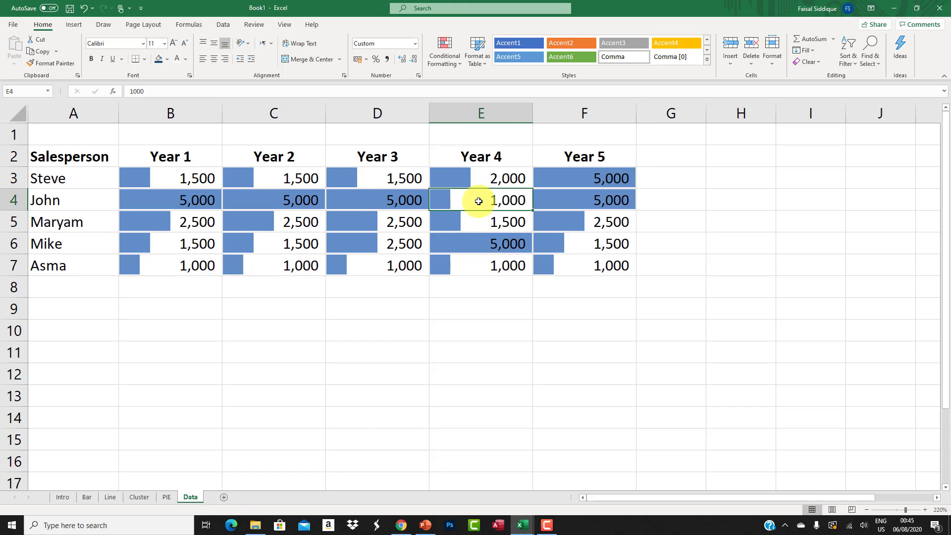
{"action": "type", "text": "500"}
{"action": "key", "text": "Return"}
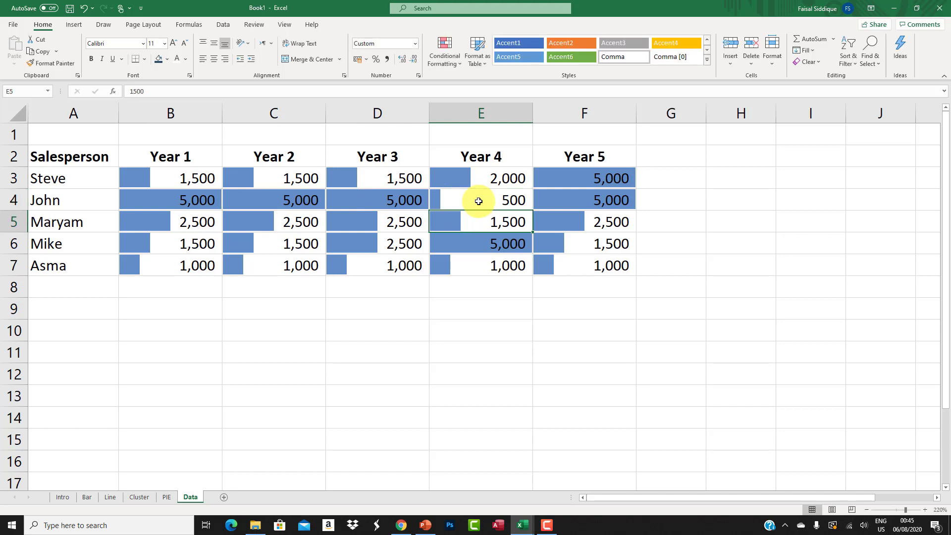
{"action": "left_click", "coordinate": [478, 201]}
{"action": "type", "text": "0"}
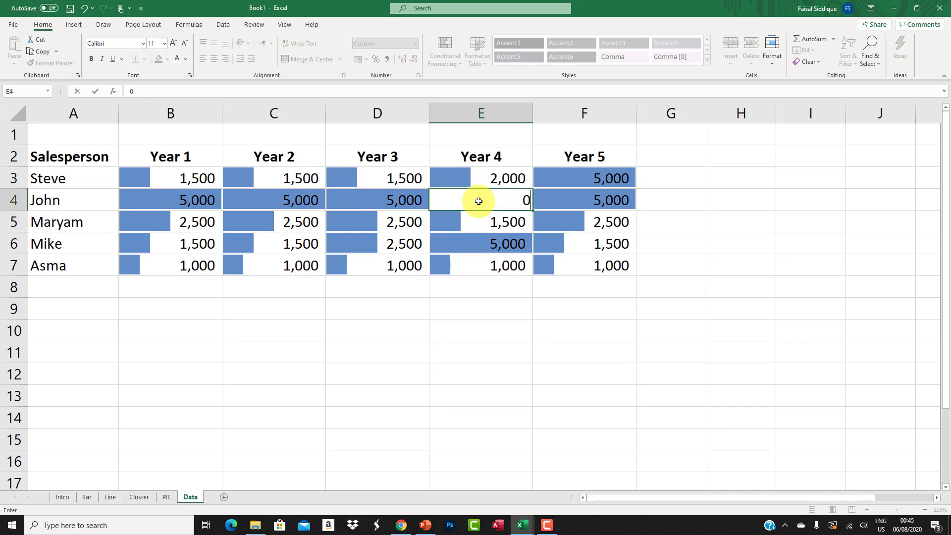
{"action": "key", "text": "Return"}
{"action": "left_click", "coordinate": [478, 201]}
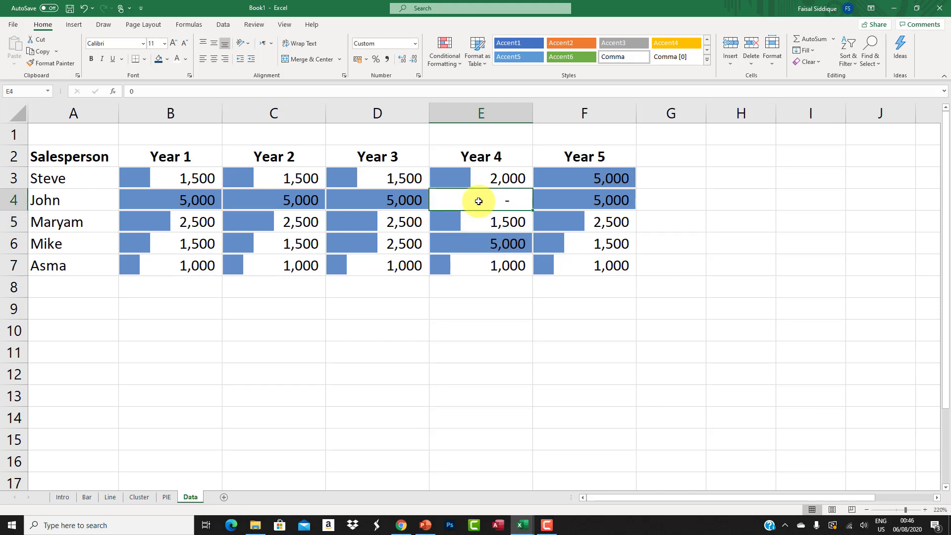
{"action": "type", "text": "100"}
{"action": "key", "text": "Return"}
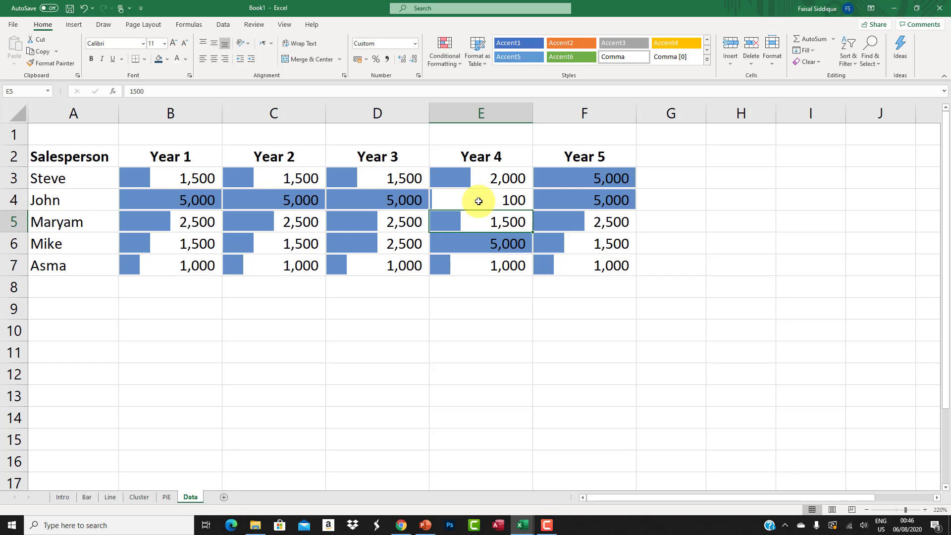
Step: Test smaller and larger bars in E4 by entering 20, 300 and finally 500
{"action": "left_click", "coordinate": [478, 201]}
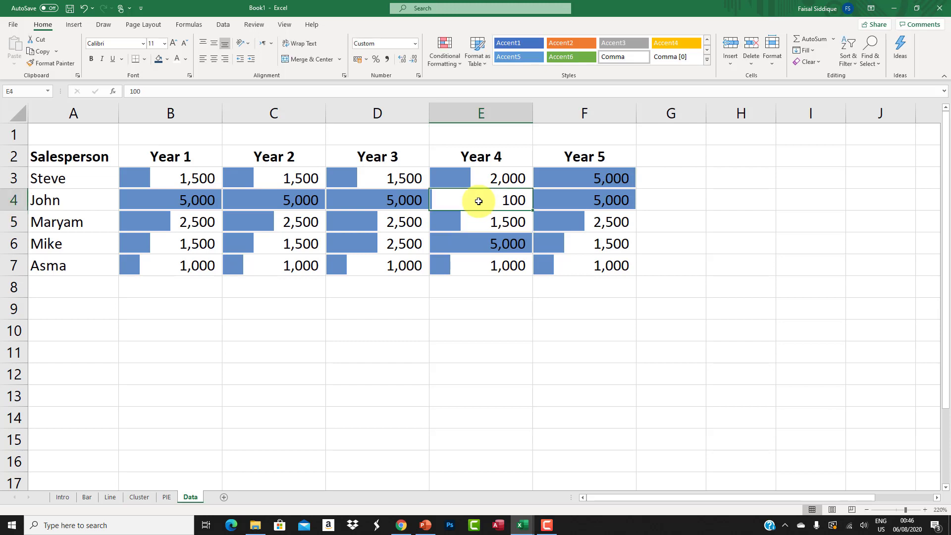
{"action": "type", "text": "20"}
{"action": "key", "text": "Return"}
{"action": "left_click", "coordinate": [479, 201]}
{"action": "type", "text": "300"}
{"action": "key", "text": "Return"}
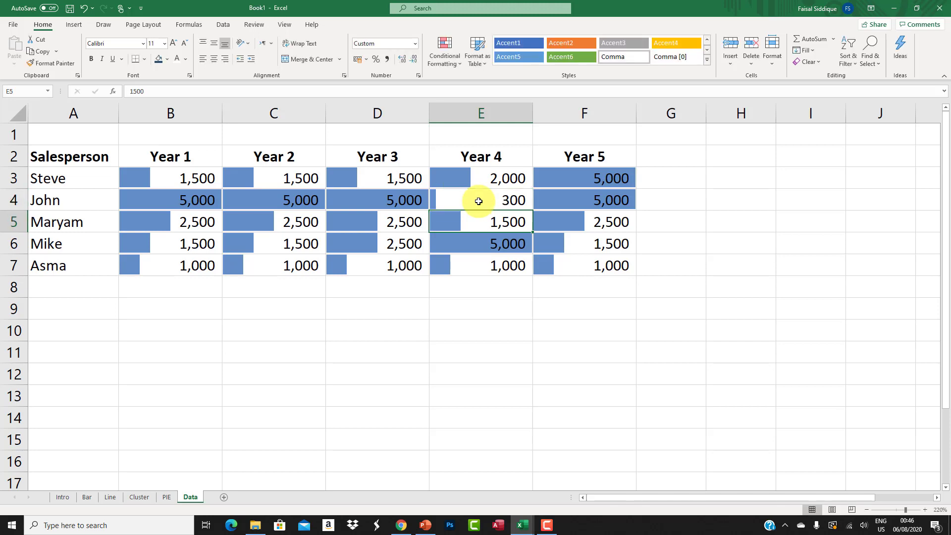
{"action": "left_click", "coordinate": [478, 201]}
{"action": "type", "text": "50"}
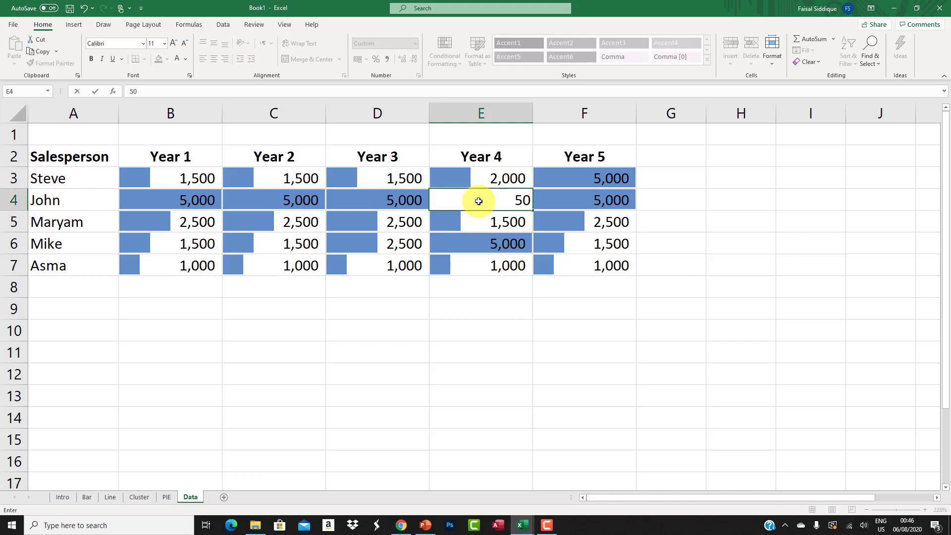
{"action": "key", "text": "Return"}
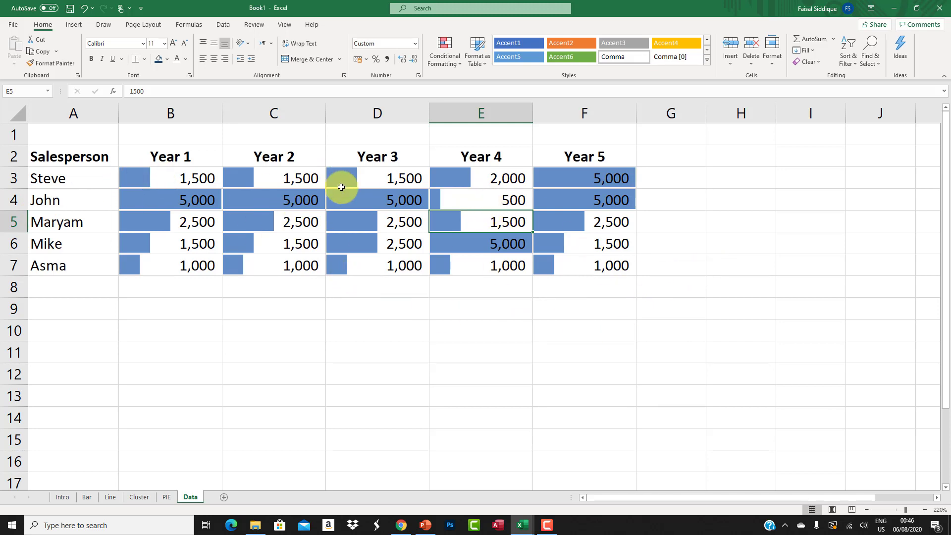
Step: Examine the data bars in F3 and across rows 4, 5 and 6 to compare each salesperson's yearly sales
{"action": "left_click", "coordinate": [622, 182]}
{"action": "left_click_drag", "start_coordinate": [621, 181], "coordinate": [616, 198]}
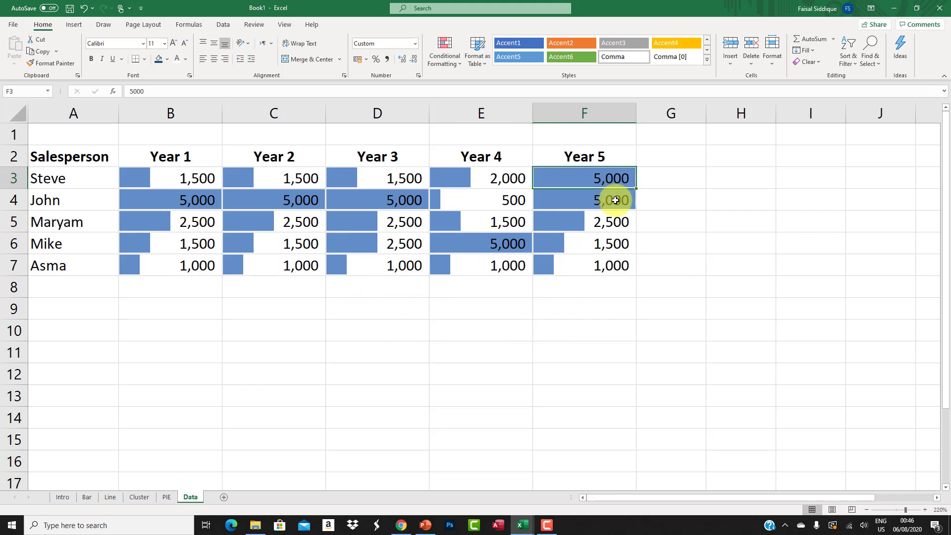
{"action": "left_click", "coordinate": [416, 198]}
{"action": "left_click", "coordinate": [281, 193], "text": "ctrl"}
{"action": "left_click", "coordinate": [166, 194], "text": "ctrl"}
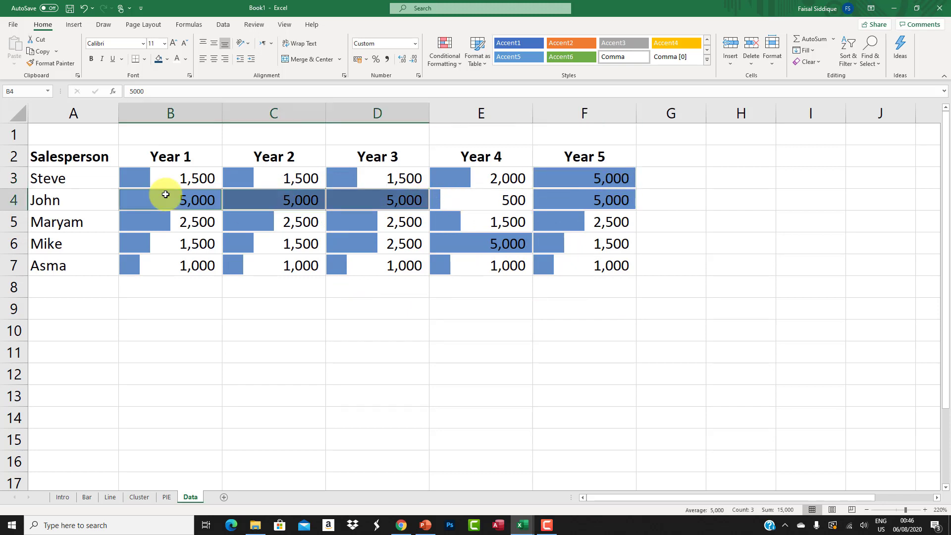
{"action": "left_click", "coordinate": [38, 194]}
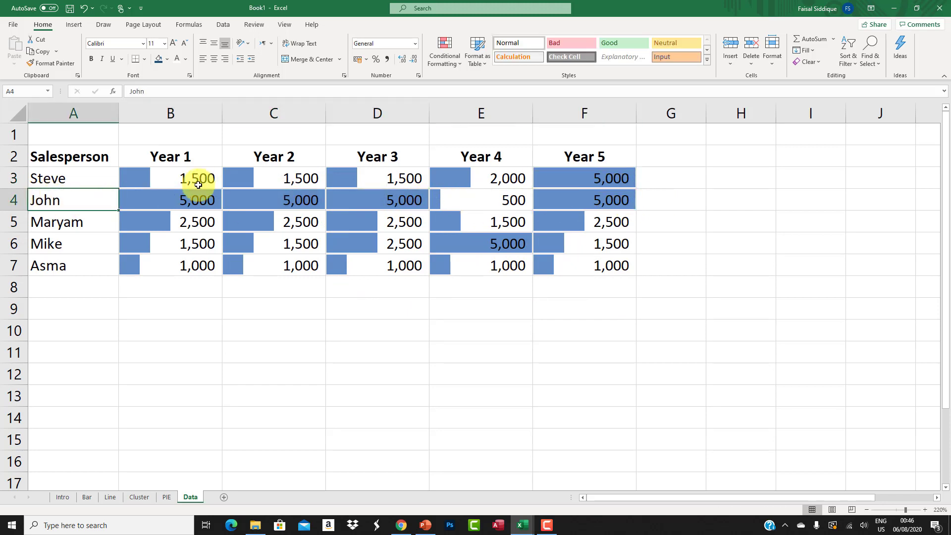
{"action": "left_click_drag", "start_coordinate": [64, 198], "coordinate": [634, 204]}
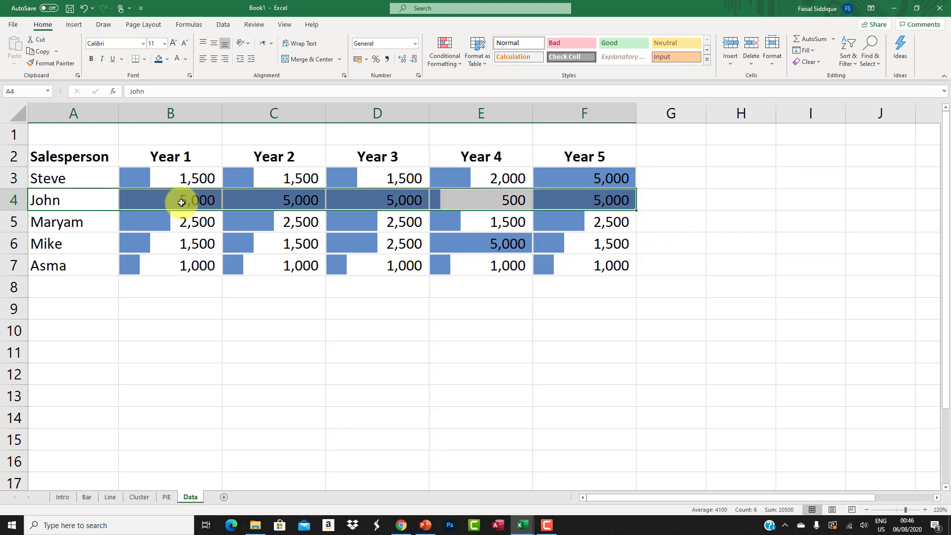
{"action": "left_click_drag", "start_coordinate": [181, 203], "coordinate": [565, 203]}
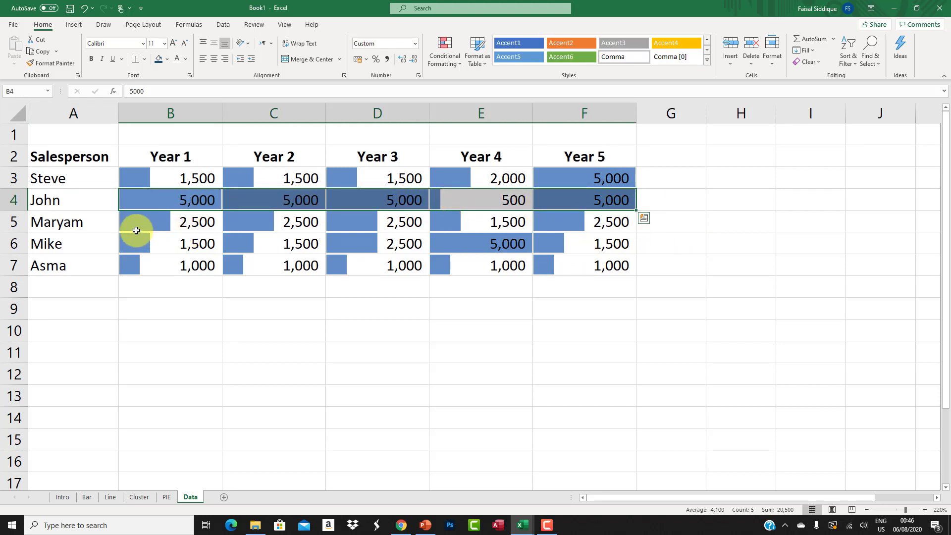
{"action": "left_click_drag", "start_coordinate": [134, 218], "coordinate": [545, 225]}
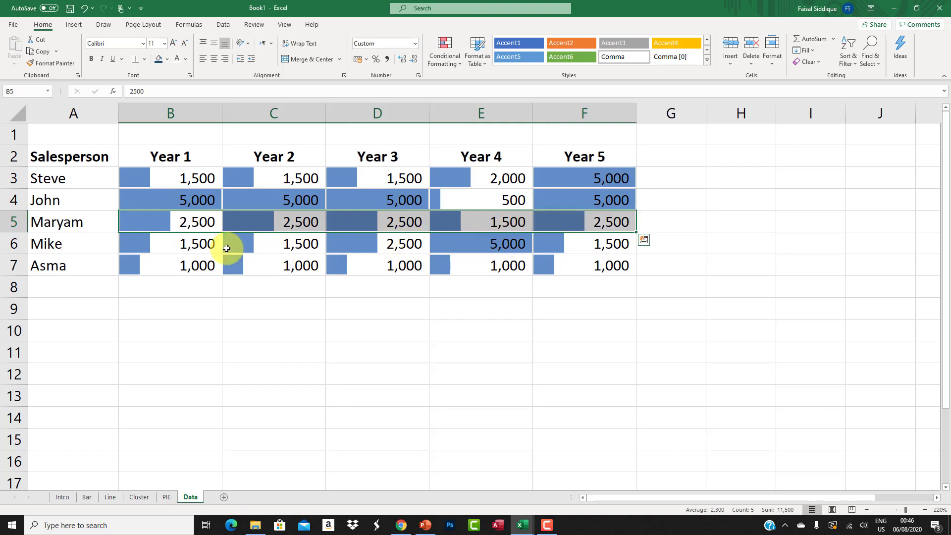
{"action": "left_click", "coordinate": [153, 248]}
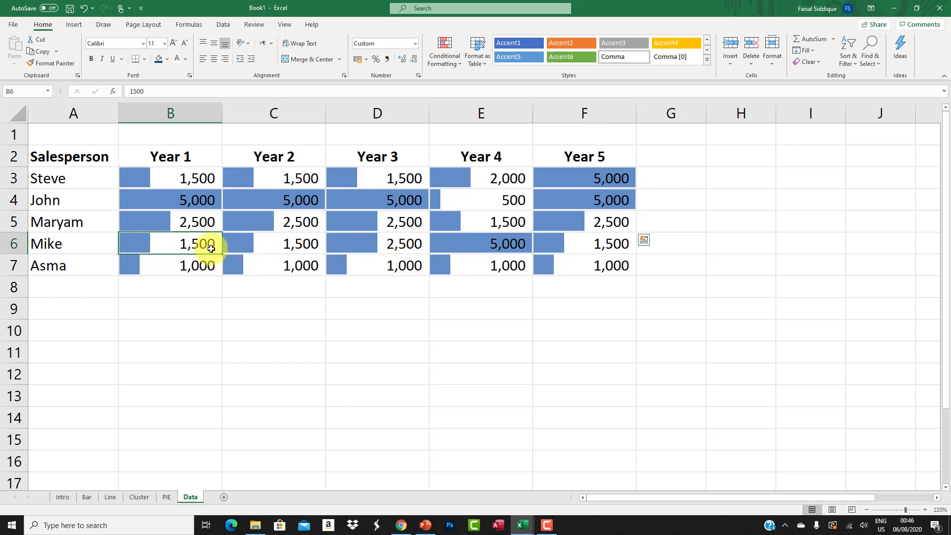
{"action": "left_click_drag", "start_coordinate": [211, 249], "coordinate": [664, 245]}
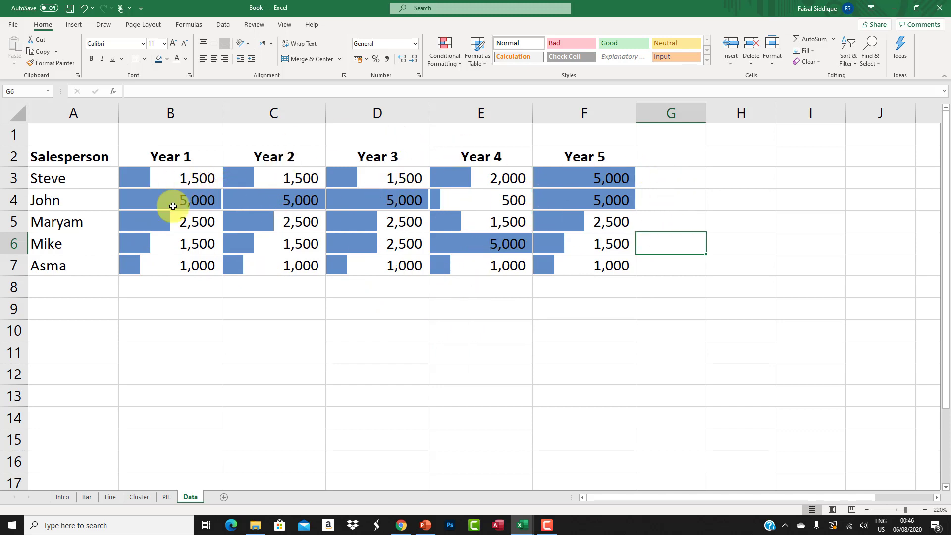
Step: Undo the test values in E4 and the data bars on the salesperson table
{"action": "left_click_drag", "start_coordinate": [70, 155], "coordinate": [559, 261]}
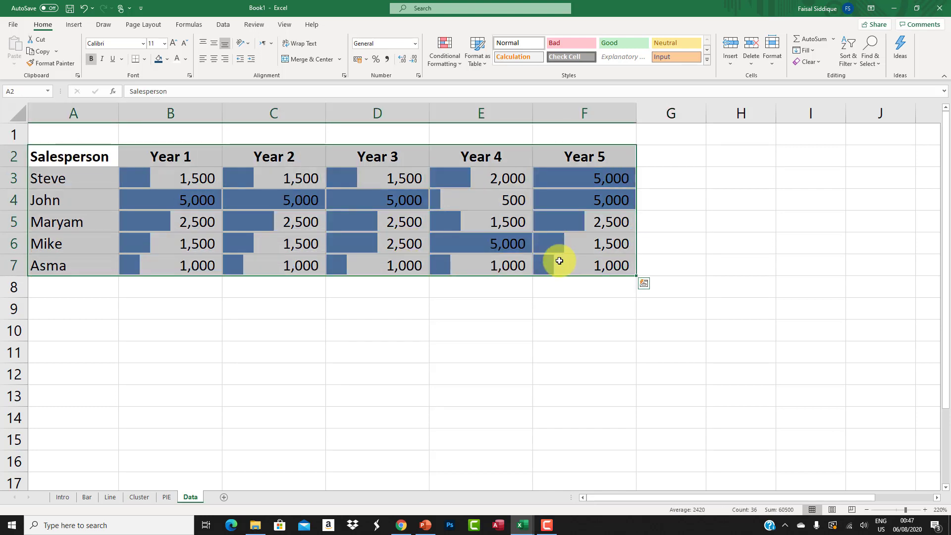
{"action": "key", "text": "ctrl+z"}
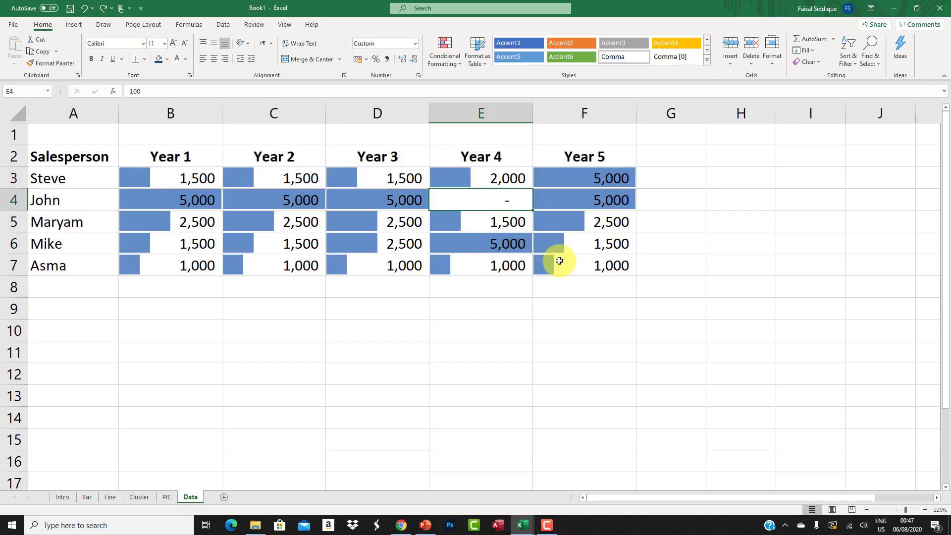
{"action": "key", "text": "ctrl+z"}
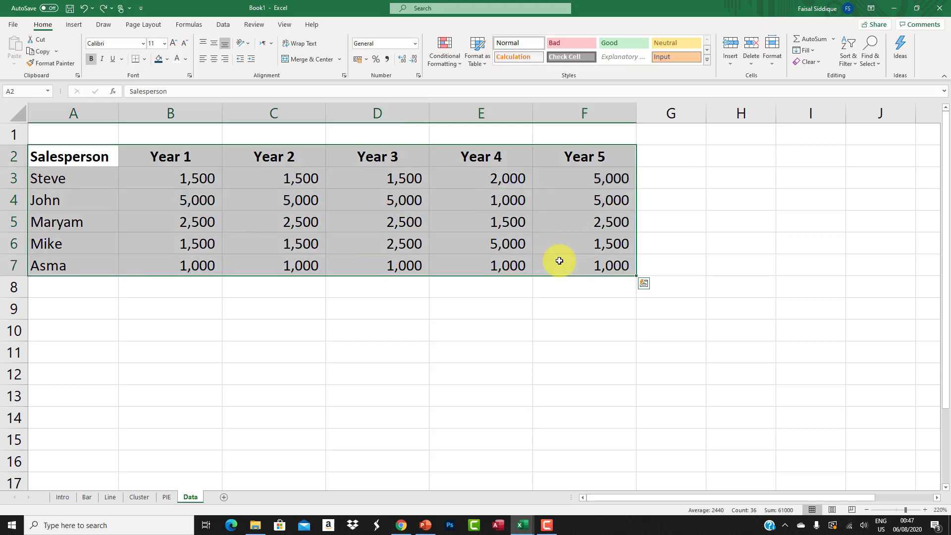
{"action": "left_click", "coordinate": [494, 304]}
Step: Apply Icon Set conditional formatting to the salesperson table in A2:F7
{"action": "left_click", "coordinate": [101, 156]}
{"action": "left_click_drag", "start_coordinate": [101, 156], "coordinate": [607, 278]}
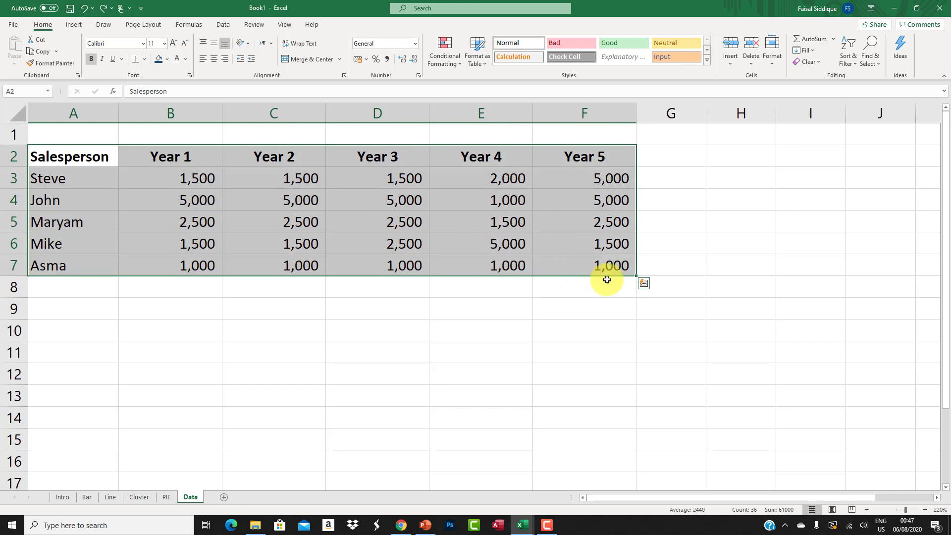
{"action": "left_click", "coordinate": [643, 285]}
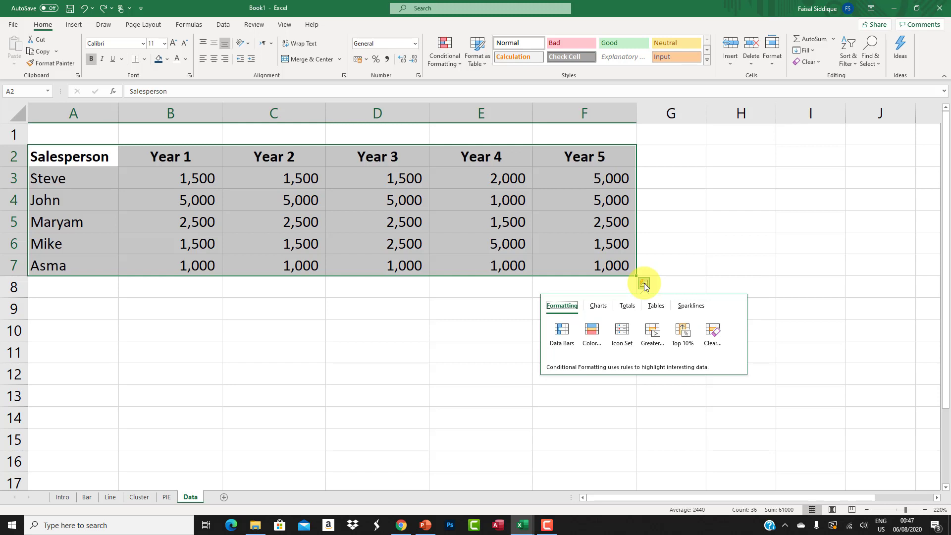
{"action": "left_click", "coordinate": [643, 284]}
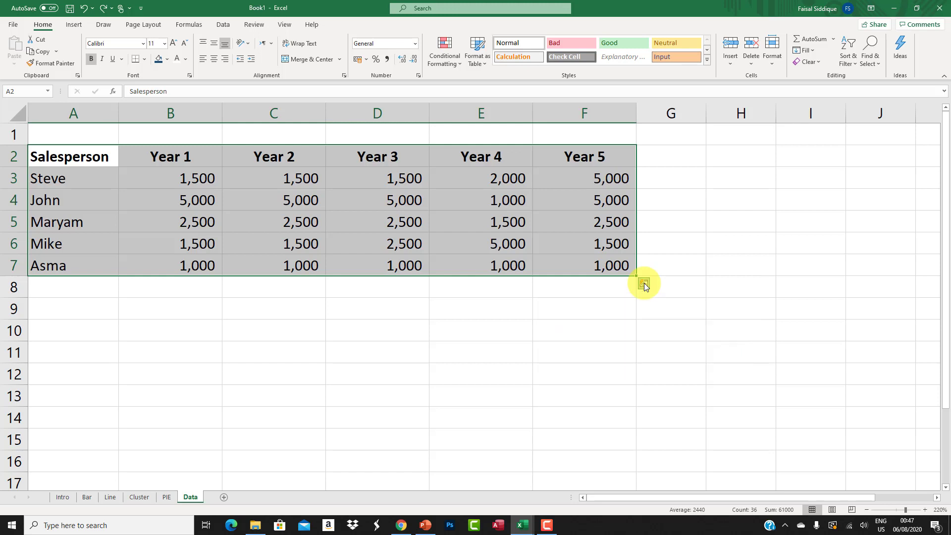
{"action": "left_click", "coordinate": [643, 284]}
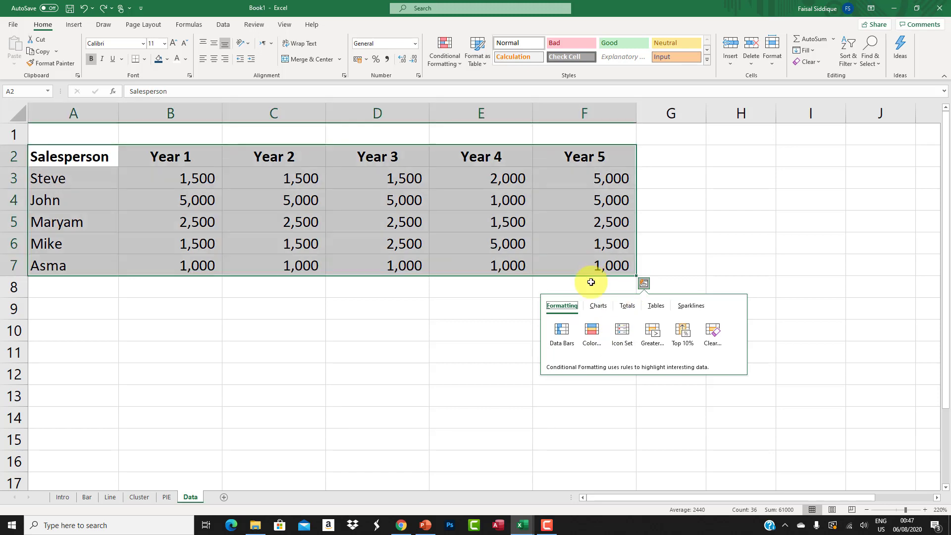
{"action": "left_click", "coordinate": [623, 332]}
Step: Examine the arrow icons in the Year 5 and Year 4 columns and across row 4
{"action": "left_click_drag", "start_coordinate": [554, 185], "coordinate": [553, 201]}
{"action": "left_click", "coordinate": [554, 226]}
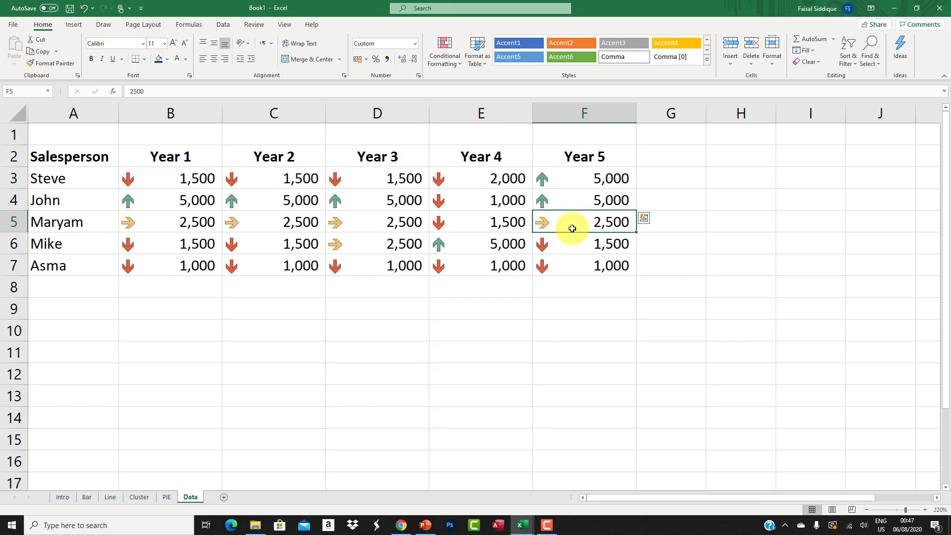
{"action": "left_click_drag", "start_coordinate": [564, 249], "coordinate": [564, 269]}
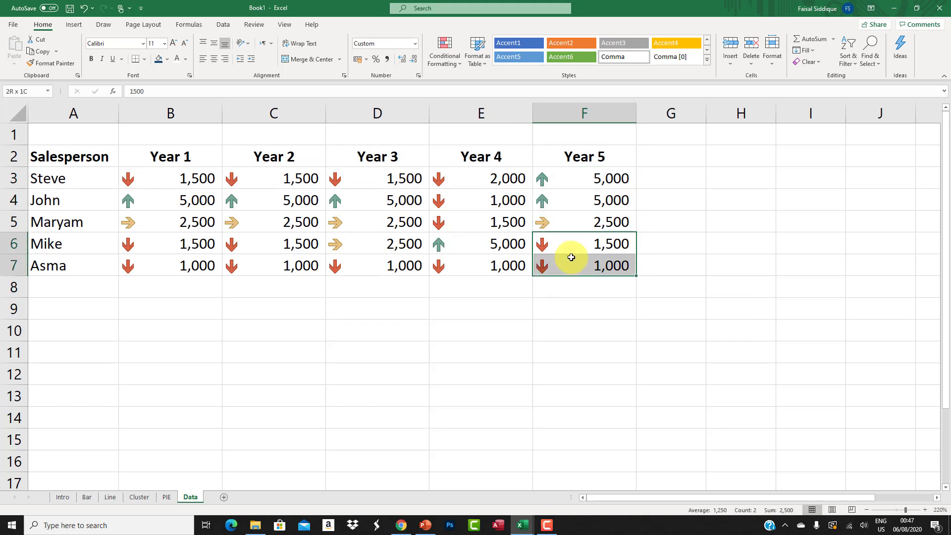
{"action": "left_click_drag", "start_coordinate": [567, 178], "coordinate": [569, 269]}
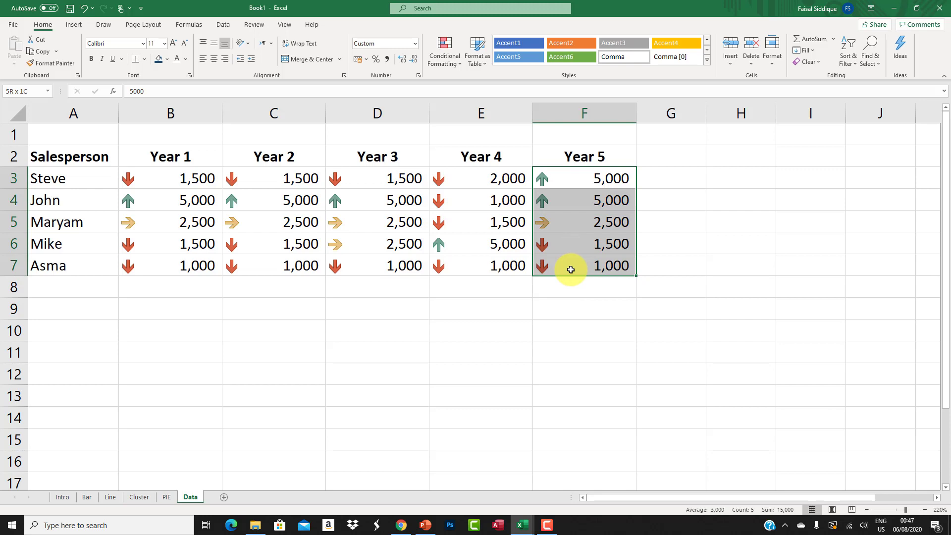
{"action": "left_click", "coordinate": [470, 239]}
{"action": "left_click_drag", "start_coordinate": [458, 176], "coordinate": [458, 231]}
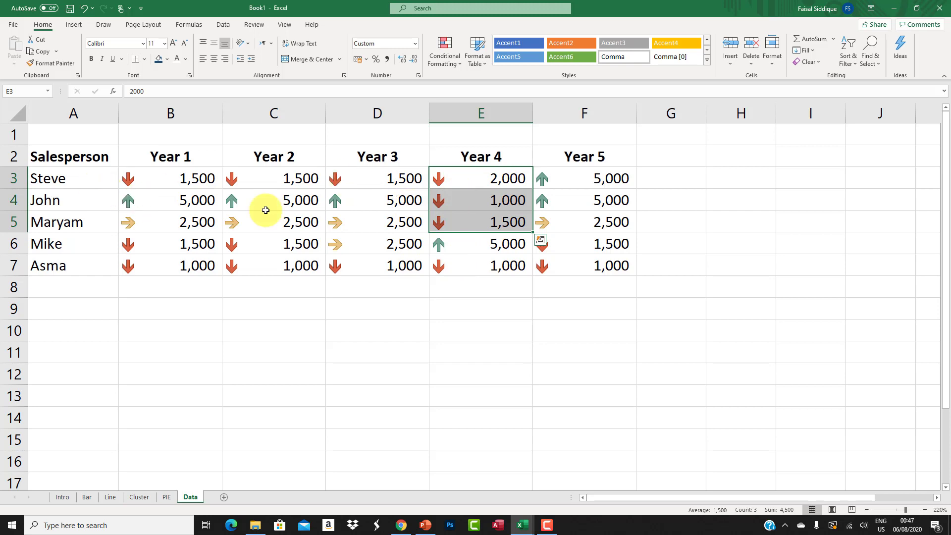
{"action": "mouse_move", "coordinate": [174, 199]}
{"action": "left_mouse_down"}
{"action": "mouse_move", "coordinate": [537, 198]}
{"action": "mouse_move", "coordinate": [178, 199]}
{"action": "left_mouse_up"}
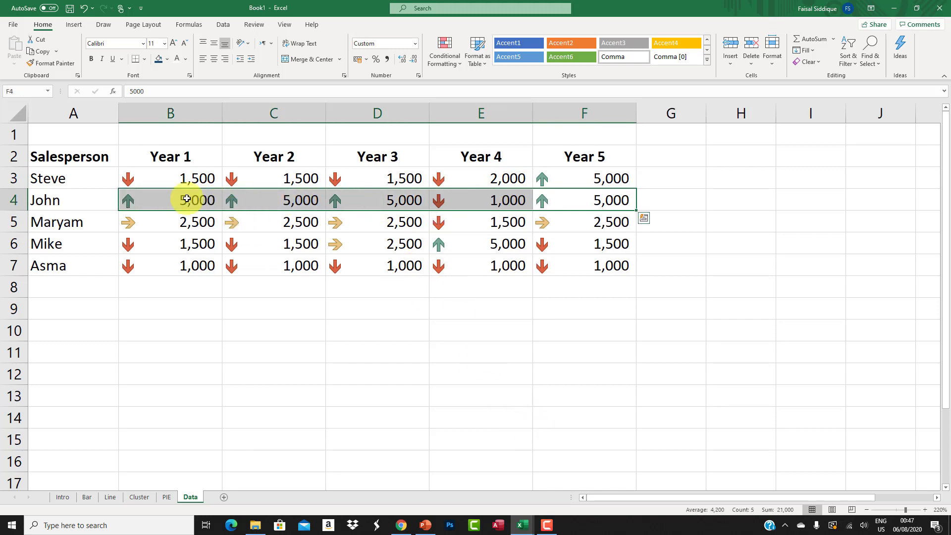
Step: Replace the icon set with Top 10% conditional formatting on A2:F7, and undo that highlight
{"action": "key", "text": "ctrl+z"}
{"action": "left_click_drag", "start_coordinate": [108, 156], "coordinate": [567, 258]}
{"action": "left_click", "coordinate": [645, 283]}
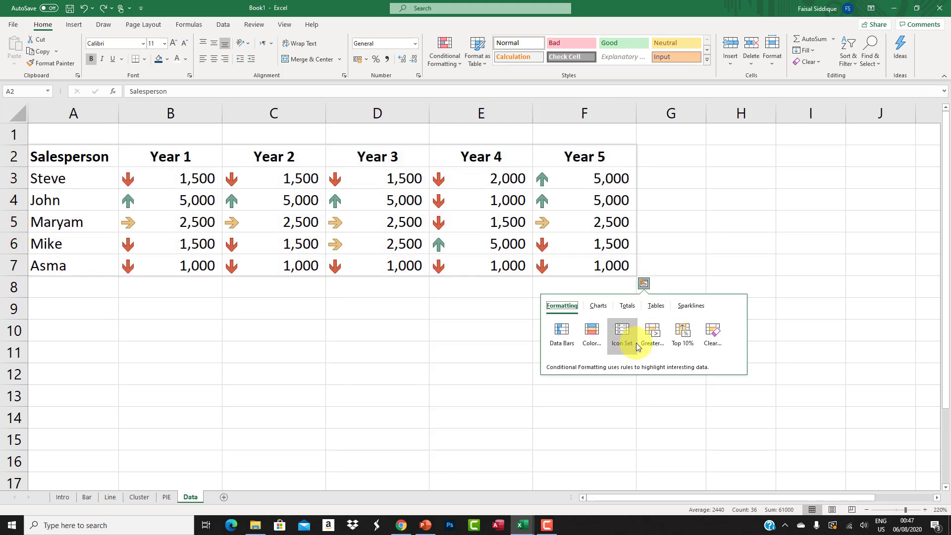
{"action": "left_click", "coordinate": [675, 337]}
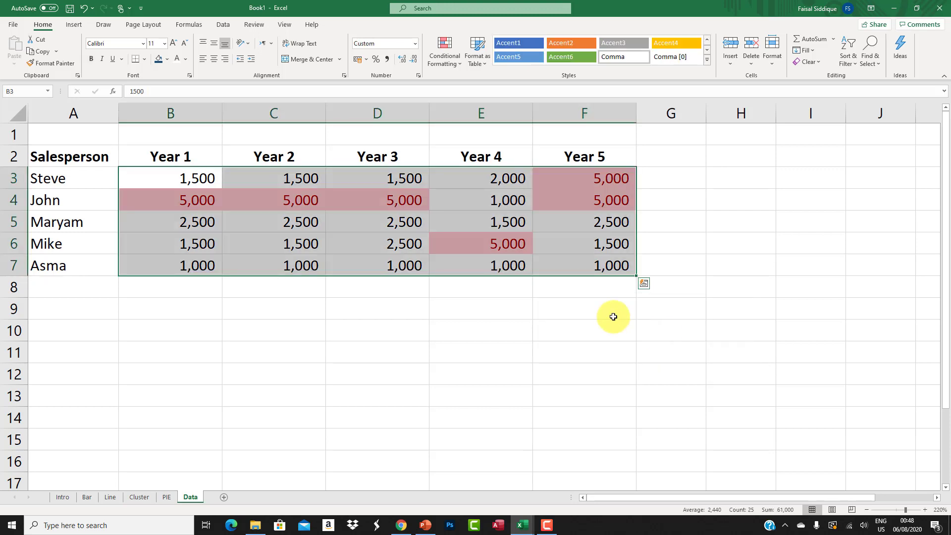
{"action": "key", "text": "ctrl+z"}
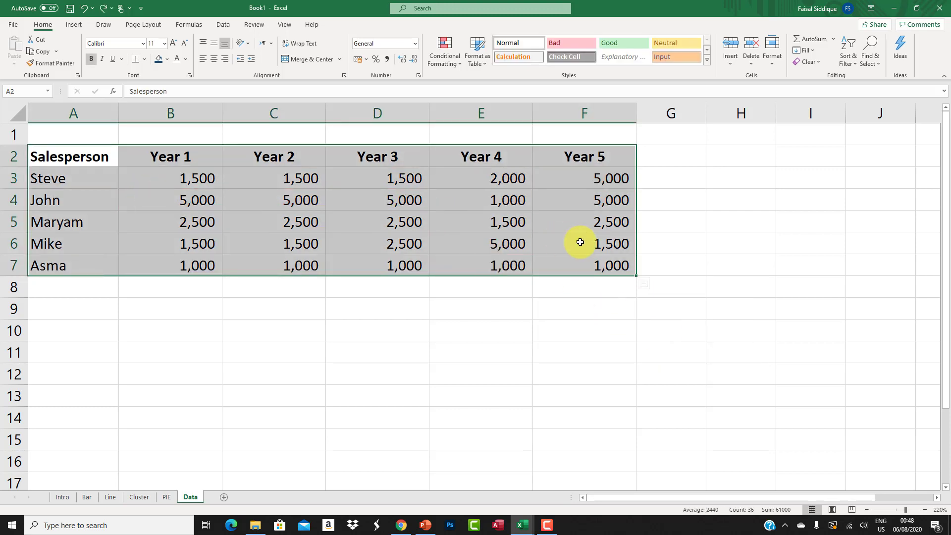
Step: Clear the conditional formatting from the salesperson table in A2:F7
{"action": "left_click", "coordinate": [644, 284]}
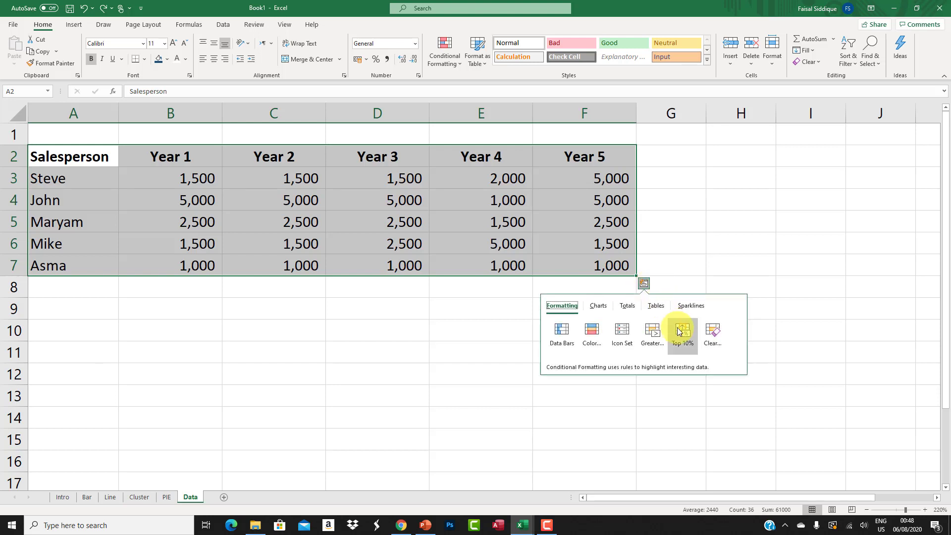
{"action": "left_click", "coordinate": [711, 346]}
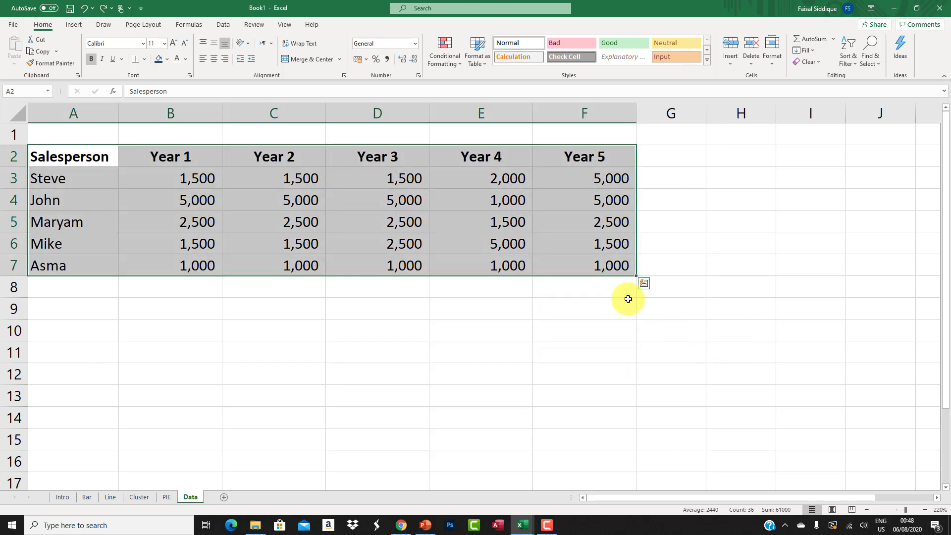
{"action": "left_click", "coordinate": [646, 281]}
{"action": "left_click", "coordinate": [709, 336]}
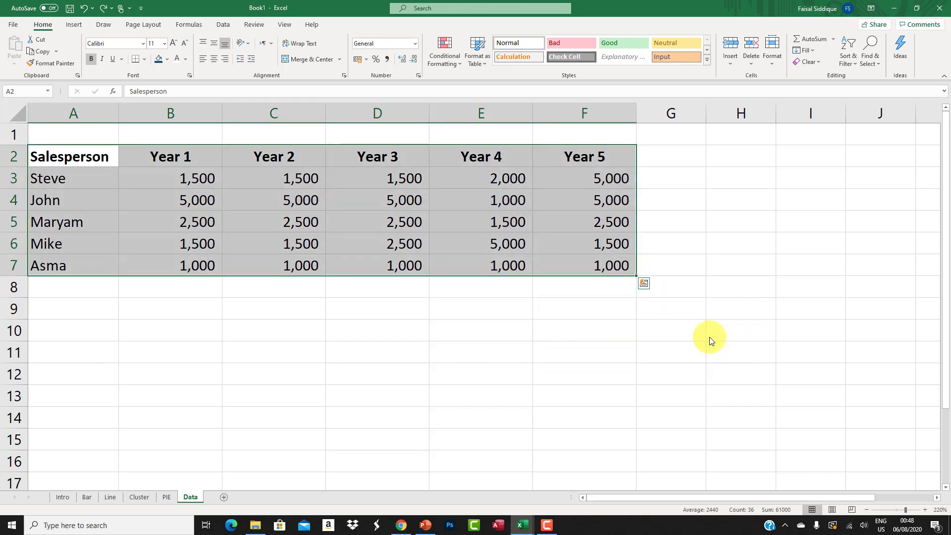
Step: Preview Color Scale conditional formatting on A2:F7 without applying it
{"action": "left_click_drag", "start_coordinate": [81, 155], "coordinate": [622, 266]}
{"action": "left_click", "coordinate": [645, 282]}
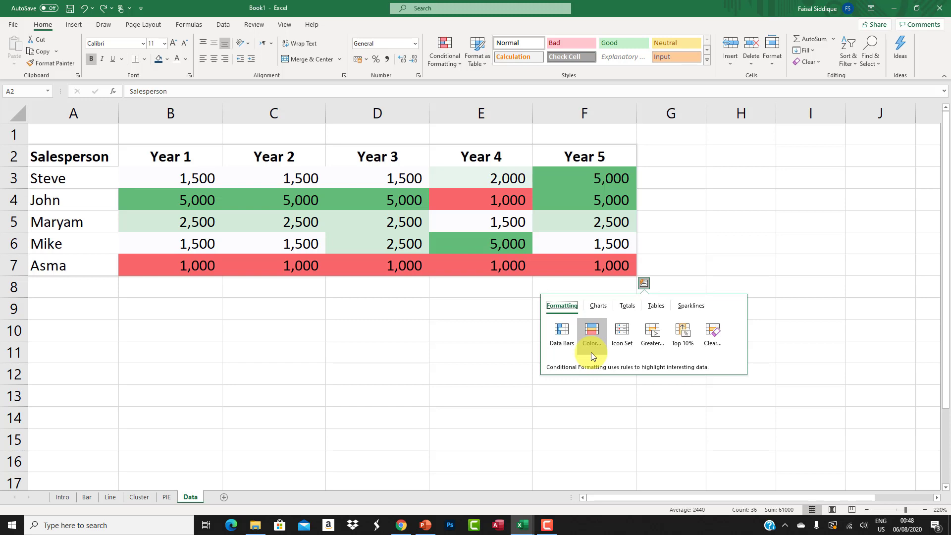
{"action": "left_click", "coordinate": [673, 266]}
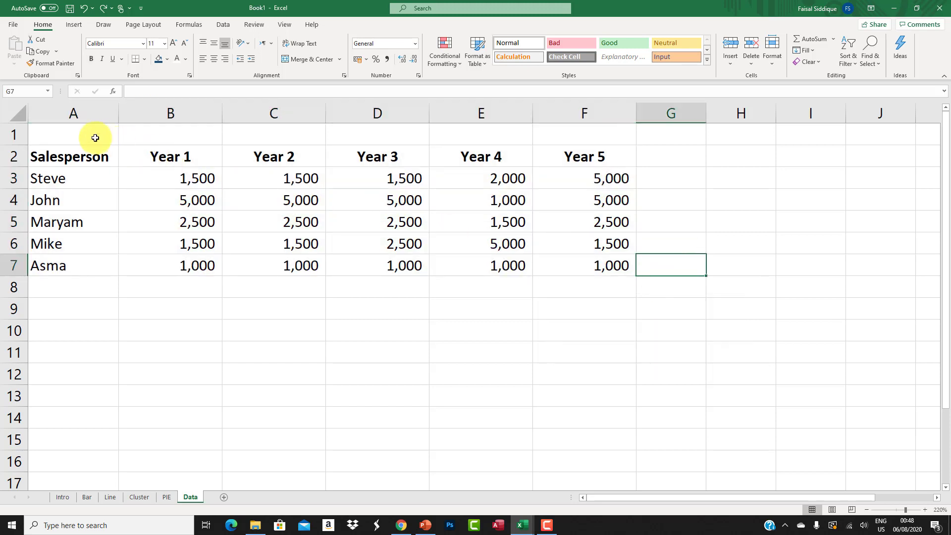
Step: Insert a clustered column chart of the data in A2:F7 and place it just below the table
{"action": "left_click_drag", "start_coordinate": [78, 155], "coordinate": [641, 286]}
{"action": "left_click", "coordinate": [644, 284]}
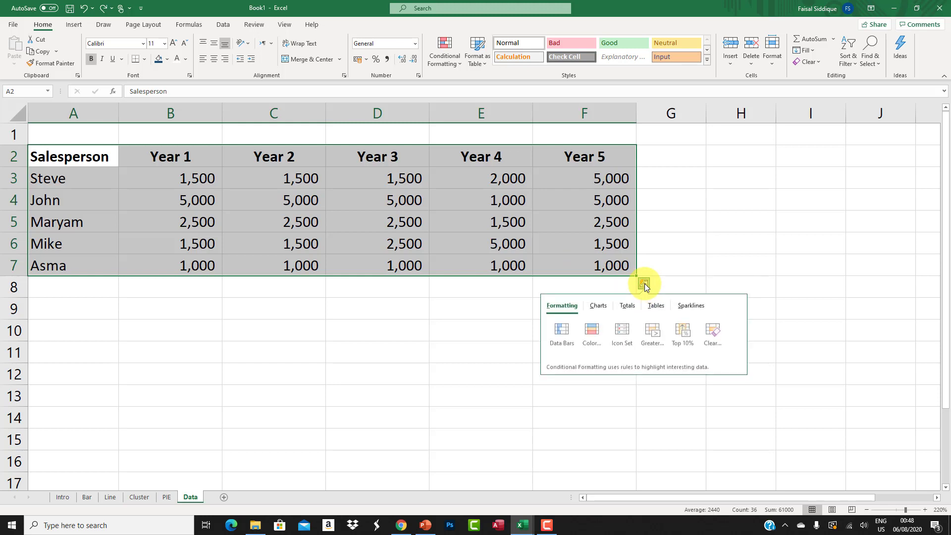
{"action": "left_click", "coordinate": [598, 306]}
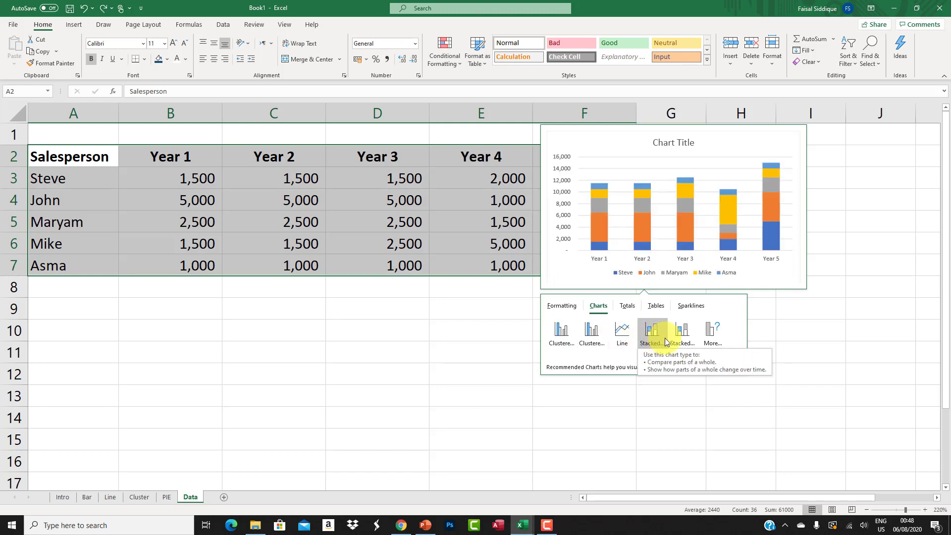
{"action": "left_click", "coordinate": [561, 343]}
{"action": "left_click_drag", "start_coordinate": [571, 165], "coordinate": [462, 286]}
{"action": "scroll", "coordinate": [467, 287], "scroll_direction": "down", "scroll_amount": 3}
{"action": "scroll", "coordinate": [476, 283], "scroll_direction": "up", "scroll_amount": 3}
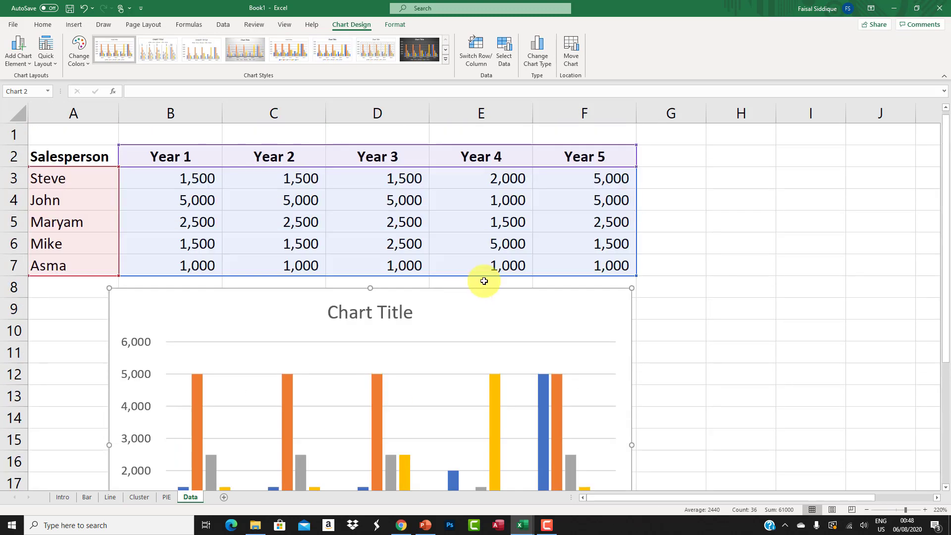
Step: Insert a line chart of A2:F7 and place it beside the clustered column chart
{"action": "left_click_drag", "start_coordinate": [100, 155], "coordinate": [595, 273]}
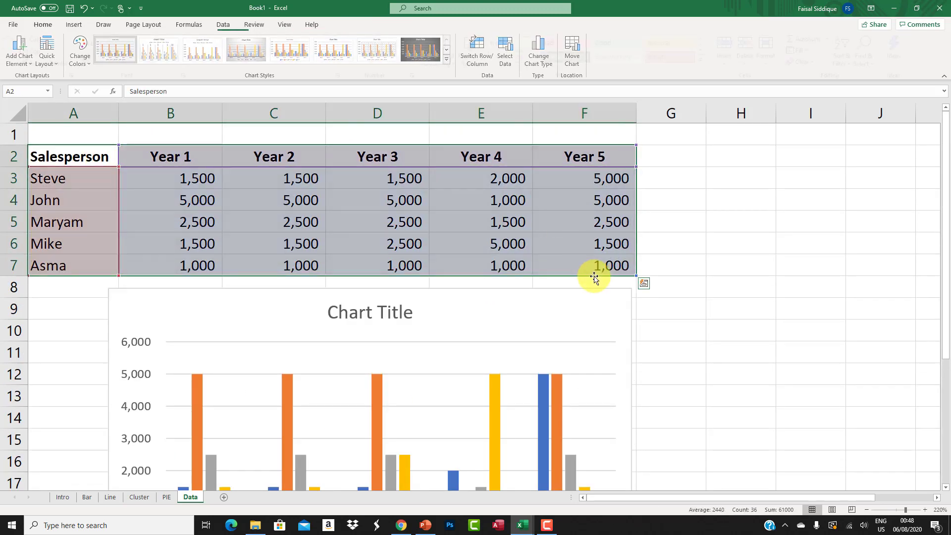
{"action": "left_click", "coordinate": [643, 284]}
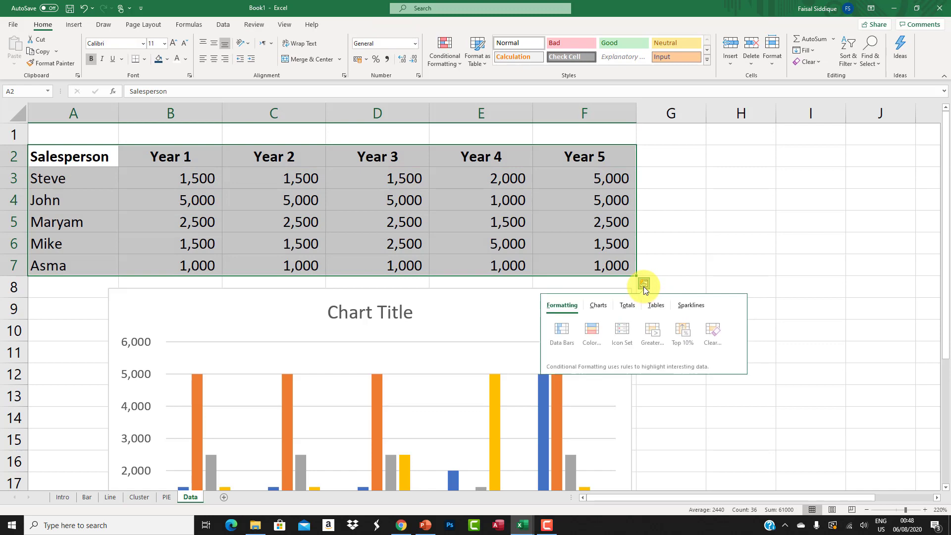
{"action": "left_click", "coordinate": [594, 307]}
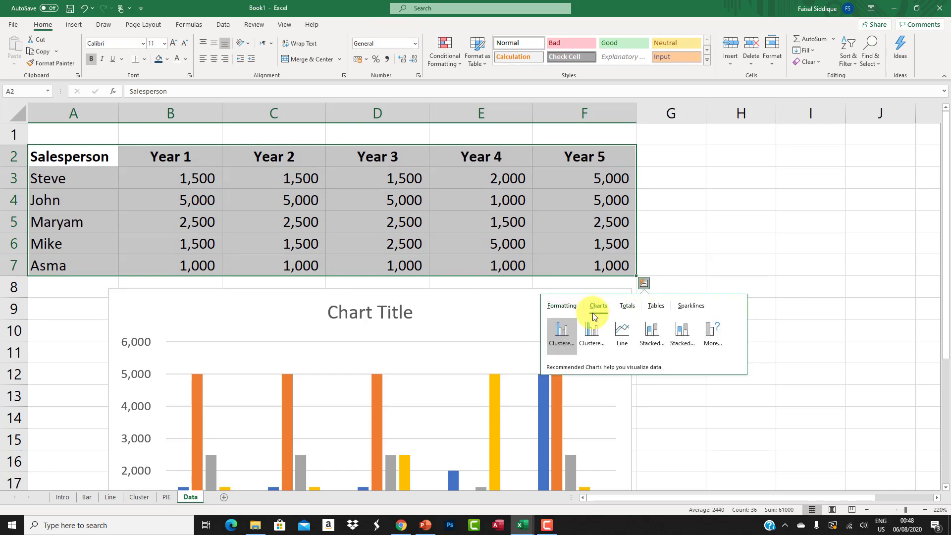
{"action": "left_click", "coordinate": [616, 342]}
{"action": "left_click_drag", "start_coordinate": [628, 188], "coordinate": [816, 324]}
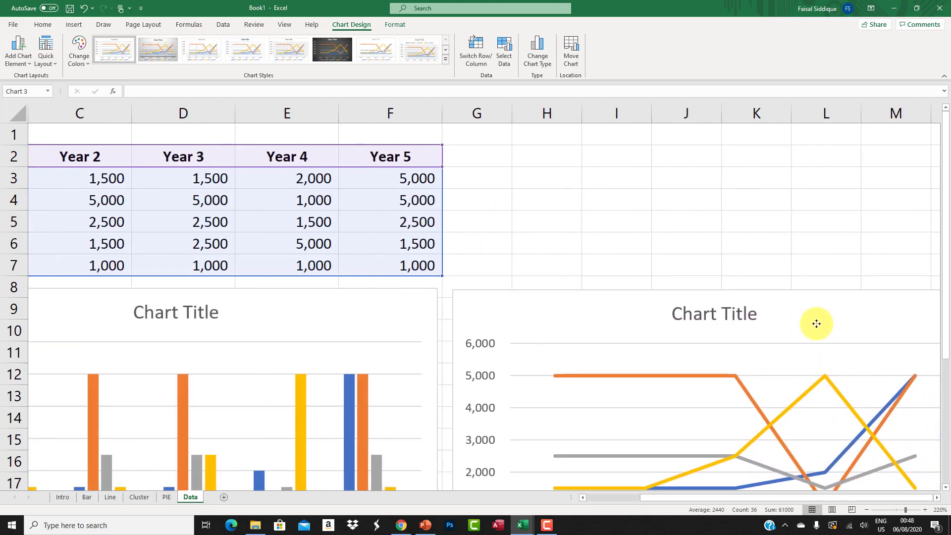
{"action": "scroll", "coordinate": [634, 267], "scroll_direction": "down", "scroll_amount": 6}
{"action": "left_click", "coordinate": [520, 199]}
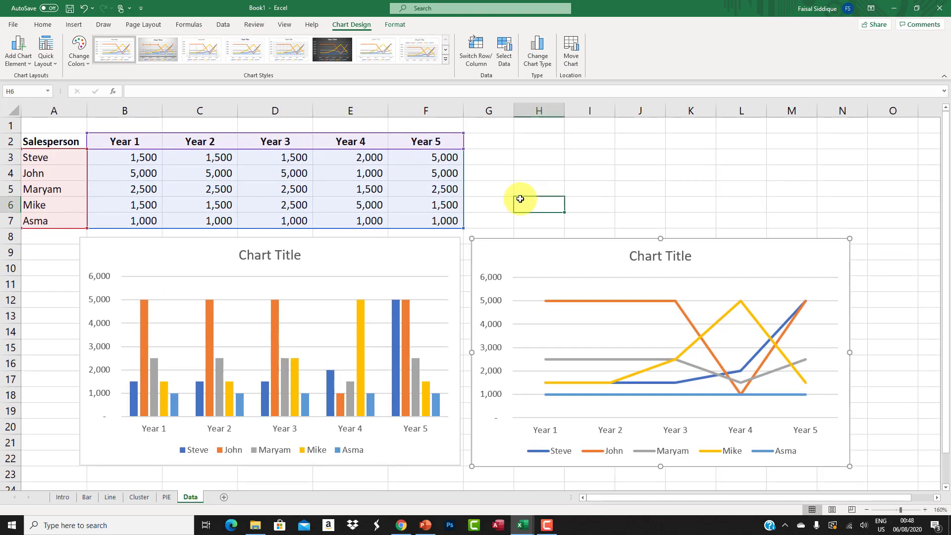
Step: Insert a stacked column chart of A2:F7 and move it below the clustered column chart
{"action": "left_click_drag", "start_coordinate": [520, 198], "coordinate": [10, 188]}
{"action": "left_click_drag", "start_coordinate": [78, 142], "coordinate": [477, 224]}
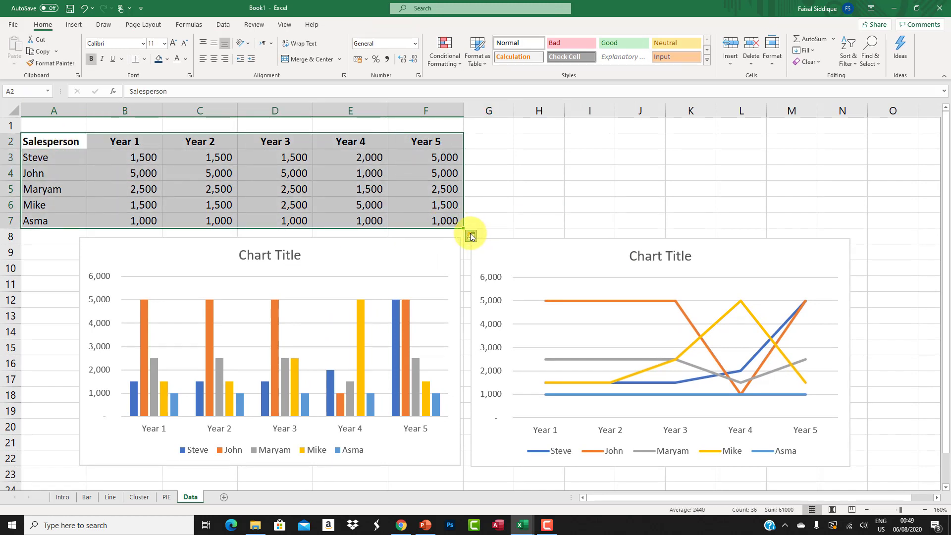
{"action": "left_click", "coordinate": [470, 236]}
{"action": "left_click", "coordinate": [427, 258]}
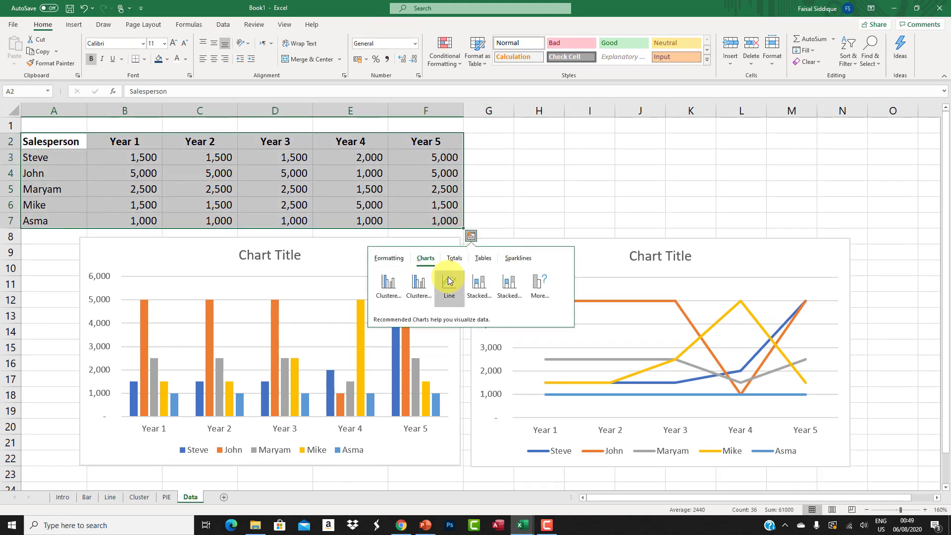
{"action": "left_click", "coordinate": [480, 295]}
{"action": "scroll", "coordinate": [568, 270], "scroll_direction": "down", "scroll_amount": 4}
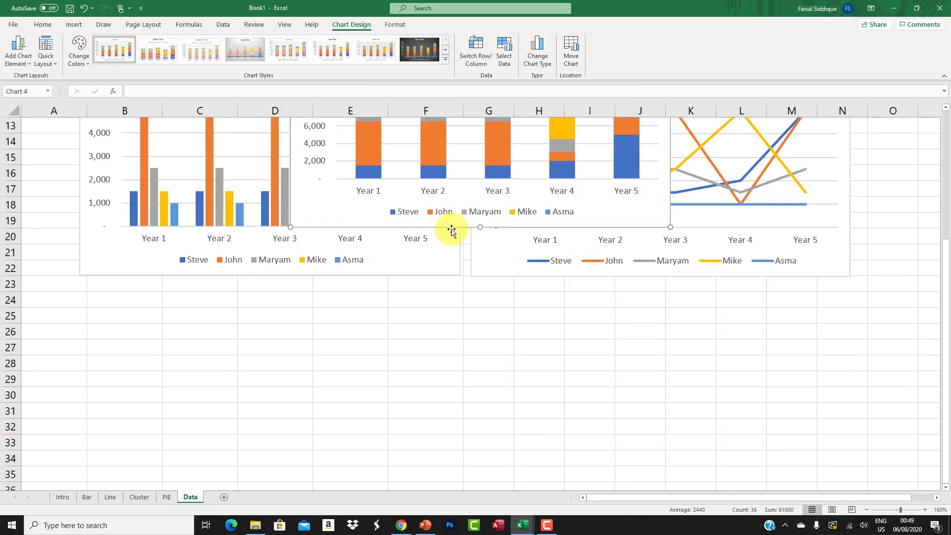
{"action": "scroll", "coordinate": [433, 176], "scroll_direction": "up", "scroll_amount": 3}
{"action": "left_click_drag", "start_coordinate": [432, 176], "coordinate": [215, 452]}
Step: Align the two column charts near the sheet's first column and shift the line chart closer beside them
{"action": "left_click_drag", "start_coordinate": [102, 206], "coordinate": [50, 203]}
{"action": "left_click_drag", "start_coordinate": [102, 426], "coordinate": [68, 444]}
{"action": "left_click_drag", "start_coordinate": [509, 207], "coordinate": [459, 201]}
{"action": "scroll", "coordinate": [565, 257], "scroll_direction": "down", "scroll_amount": 6}
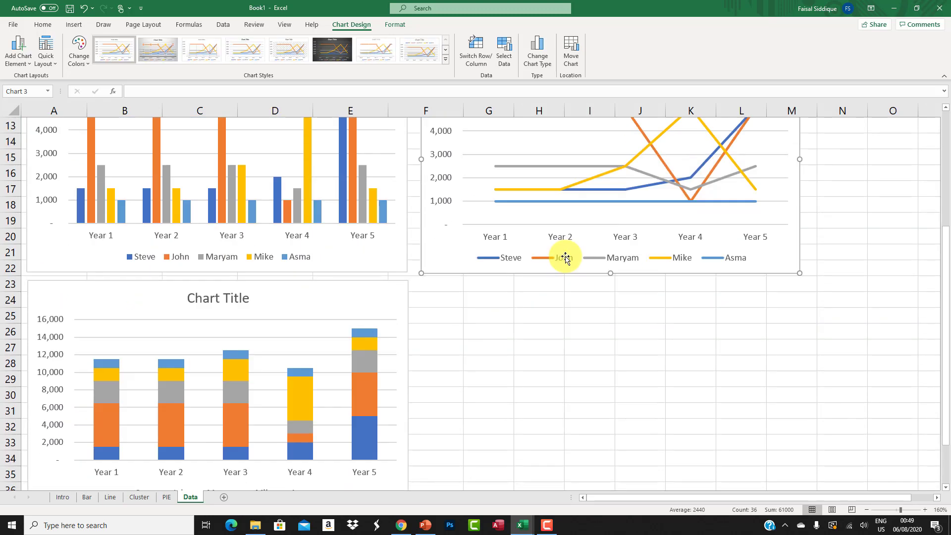
{"action": "scroll", "coordinate": [565, 256], "scroll_direction": "up", "scroll_amount": 7}
{"action": "scroll", "coordinate": [565, 257], "scroll_direction": "down", "scroll_amount": 3, "text": "ctrl"}
{"action": "scroll", "coordinate": [566, 256], "scroll_direction": "down", "scroll_amount": 3, "text": "ctrl"}
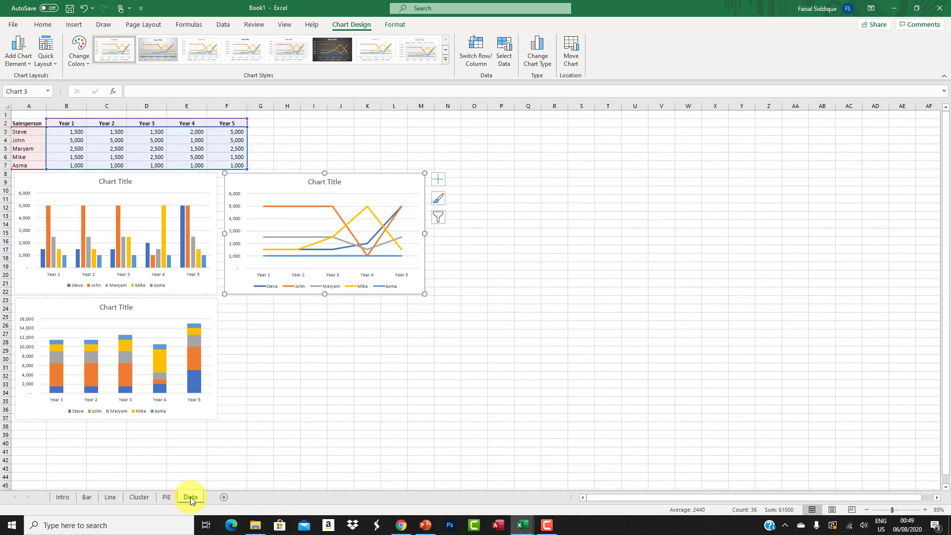
Step: Duplicate the Data sheet and delete all three charts from the copy
{"action": "left_click_drag", "start_coordinate": [191, 497], "coordinate": [209, 496]}
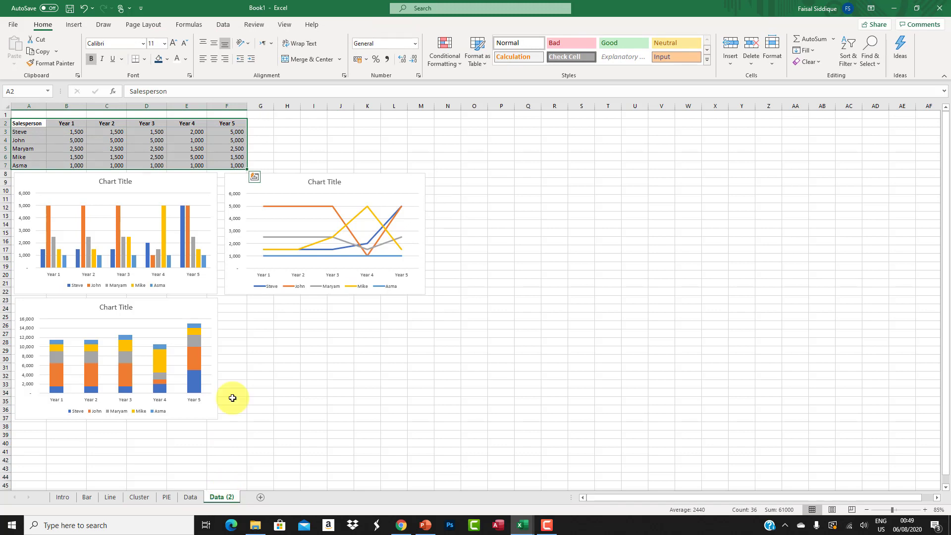
{"action": "left_click", "coordinate": [239, 357]}
{"action": "left_click", "coordinate": [136, 192]}
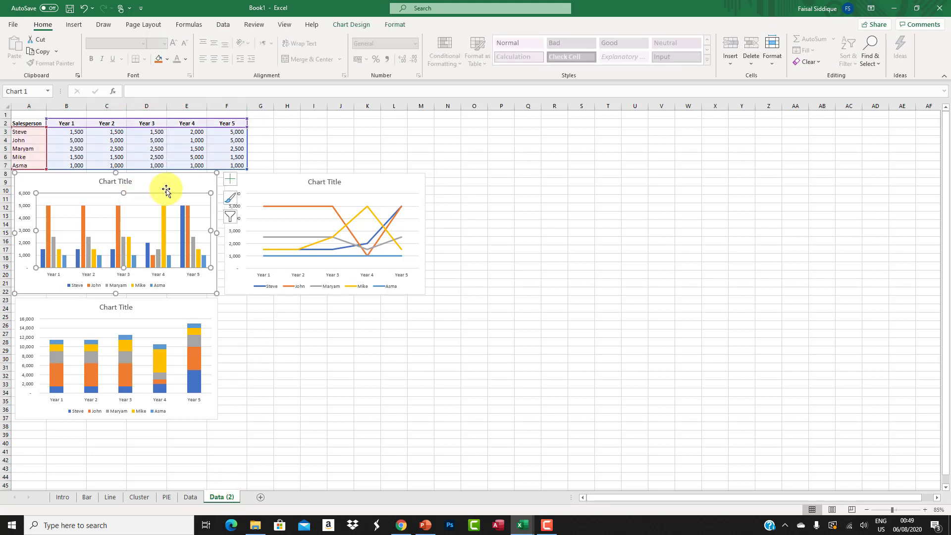
{"action": "left_click", "coordinate": [203, 175]}
{"action": "key", "text": "Delete"}
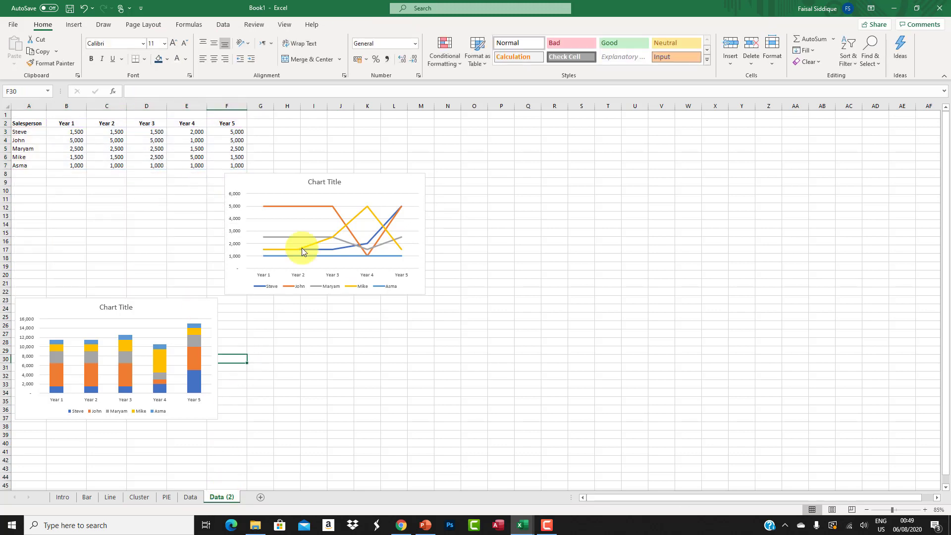
{"action": "left_click", "coordinate": [276, 187]}
{"action": "key", "text": "Delete"}
{"action": "left_click", "coordinate": [198, 307]}
{"action": "key", "text": "Delete"}
{"action": "left_click", "coordinate": [199, 230]}
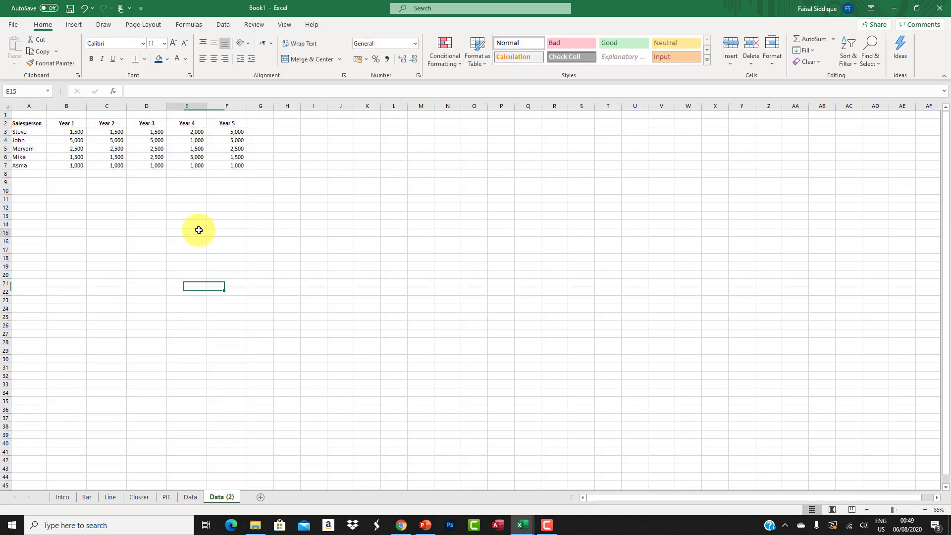
Step: Preview the Quick Analysis totals for A2:F7 on the Data (2) sheet, including the Sum column
{"action": "scroll", "coordinate": [198, 230], "scroll_direction": "up", "scroll_amount": 5}
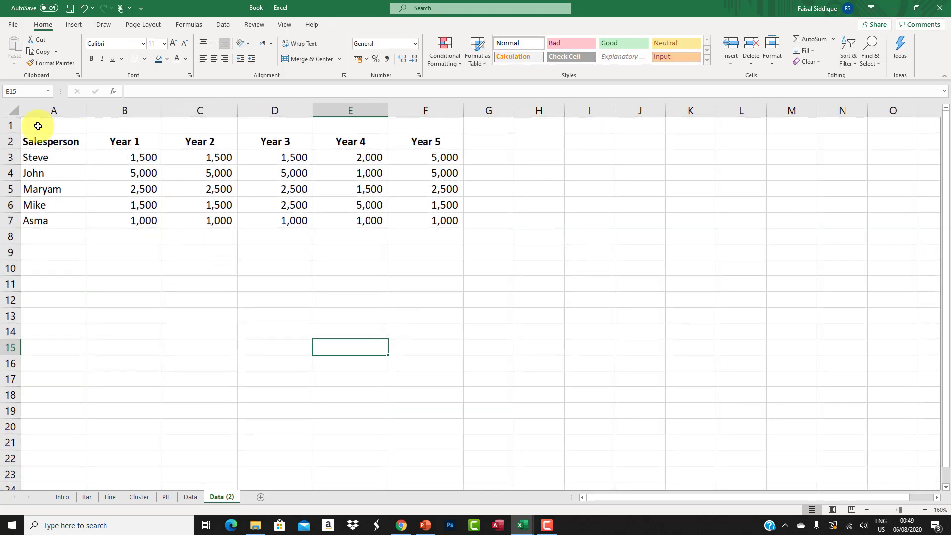
{"action": "left_click_drag", "start_coordinate": [40, 143], "coordinate": [446, 221]}
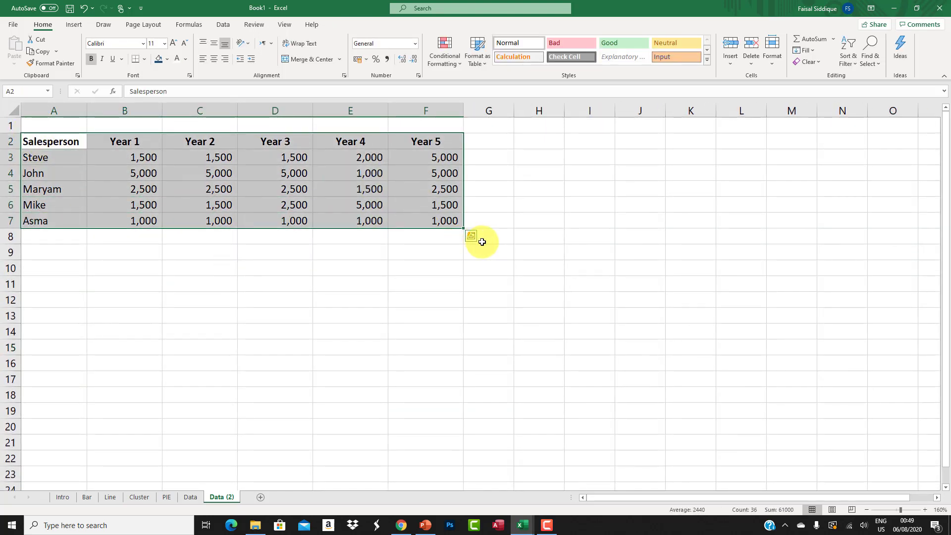
{"action": "left_click", "coordinate": [475, 237]}
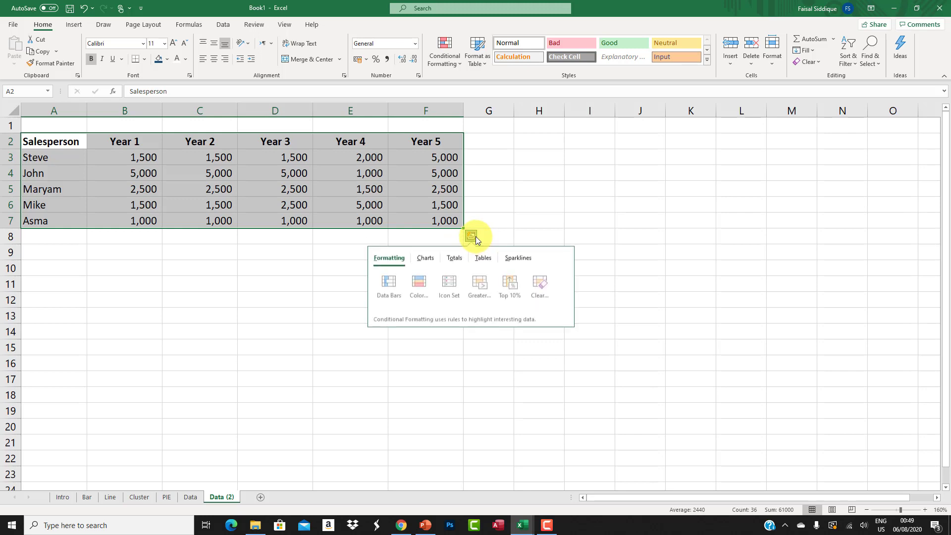
{"action": "left_click", "coordinate": [429, 260]}
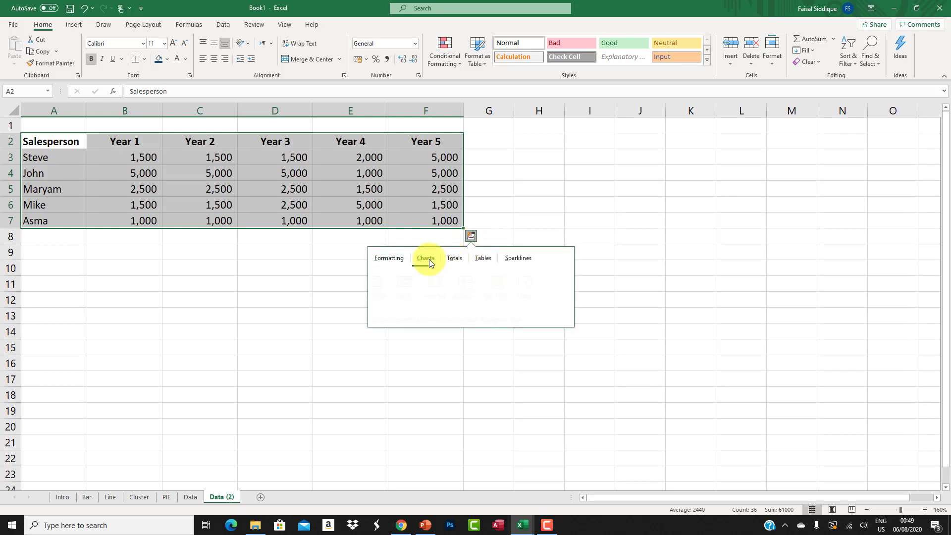
{"action": "left_click", "coordinate": [455, 258]}
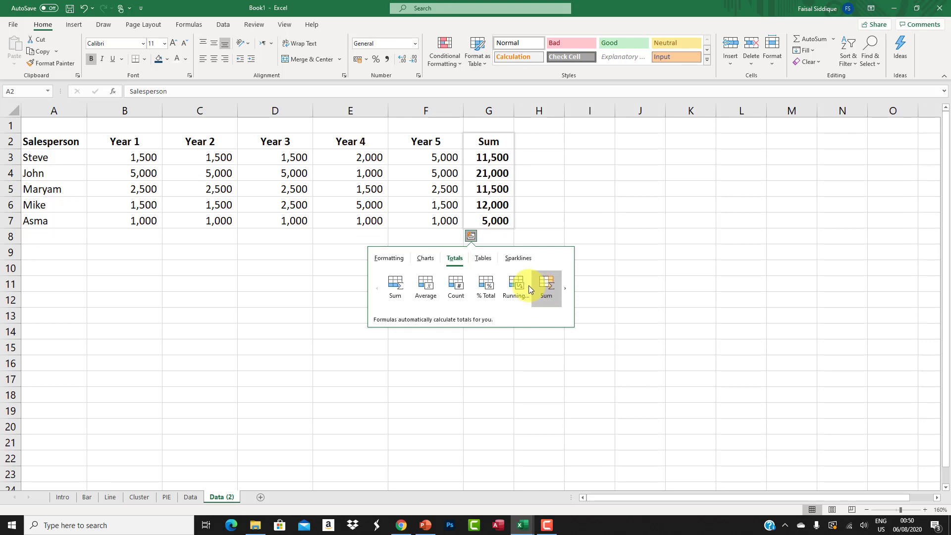
Step: Convert the range A2:F7 to a table, and undo the conversion
{"action": "left_click", "coordinate": [487, 260]}
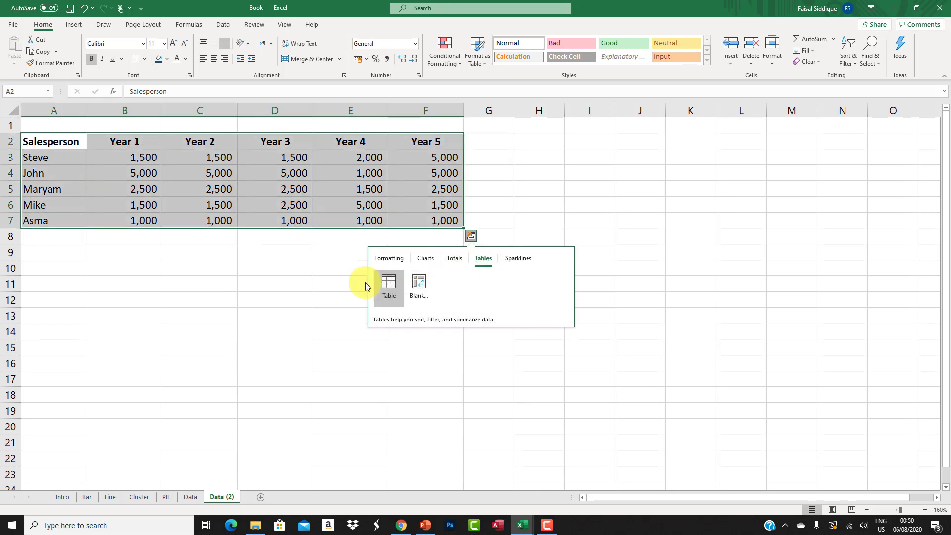
{"action": "left_click", "coordinate": [383, 289]}
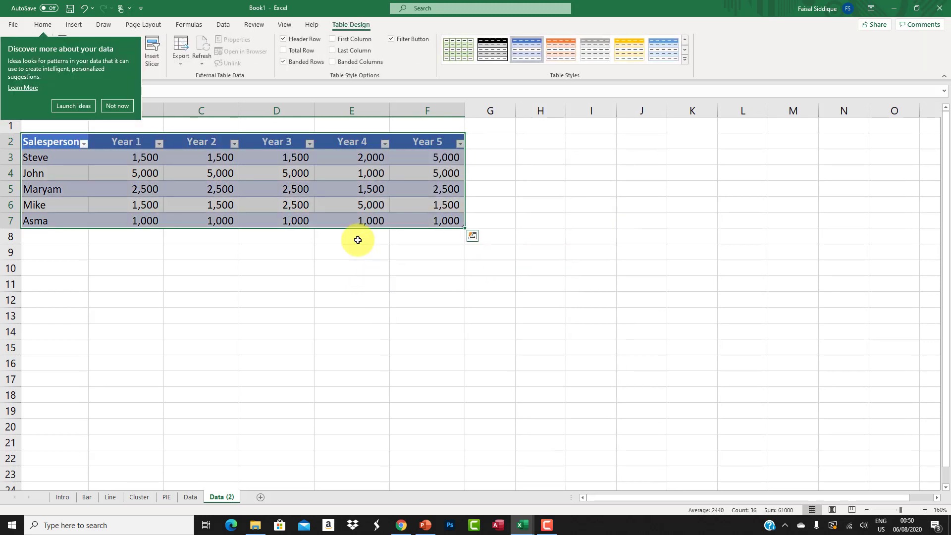
{"action": "left_click", "coordinate": [173, 277]}
{"action": "key", "text": "ctrl+z"}
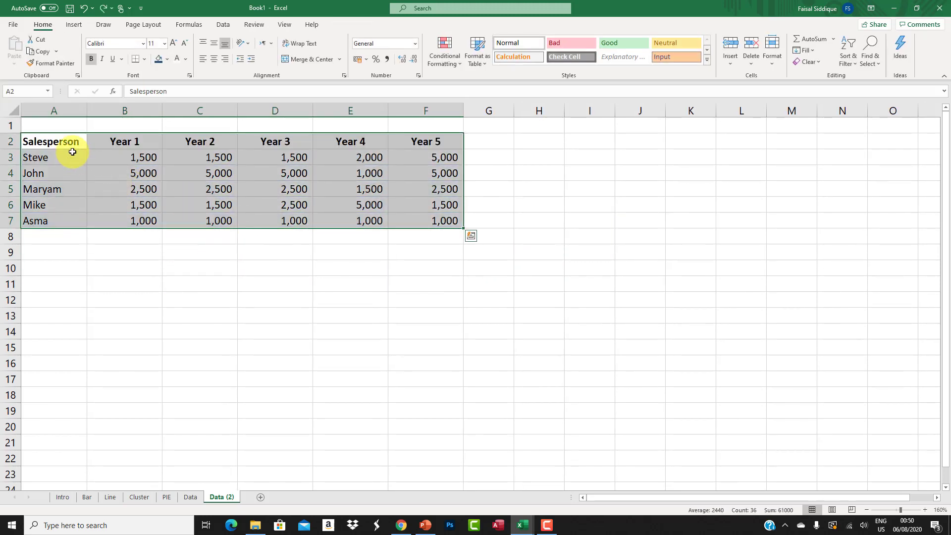
Step: Insert line sparklines for the salesperson data in A2:F7, placing them in G3:G7
{"action": "left_click_drag", "start_coordinate": [70, 143], "coordinate": [450, 225]}
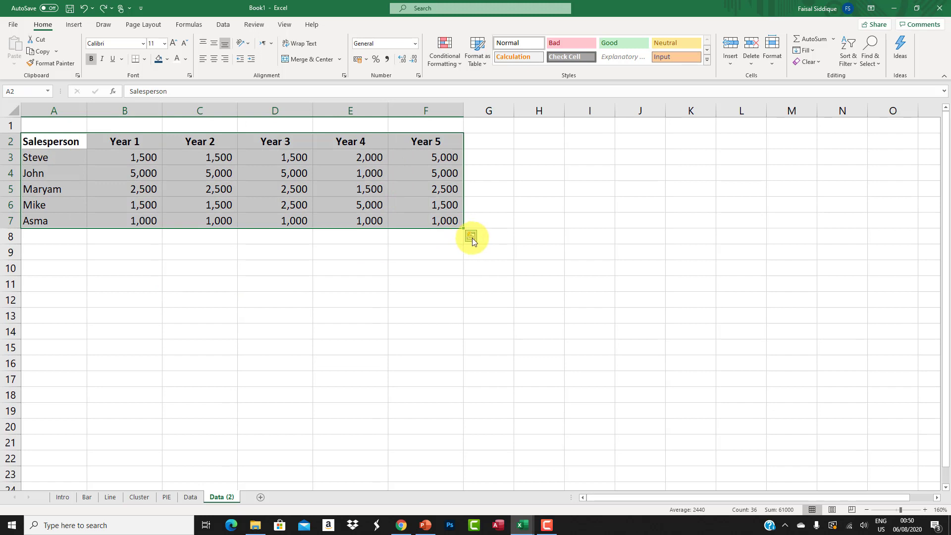
{"action": "left_click", "coordinate": [470, 235]}
{"action": "left_click", "coordinate": [485, 259]}
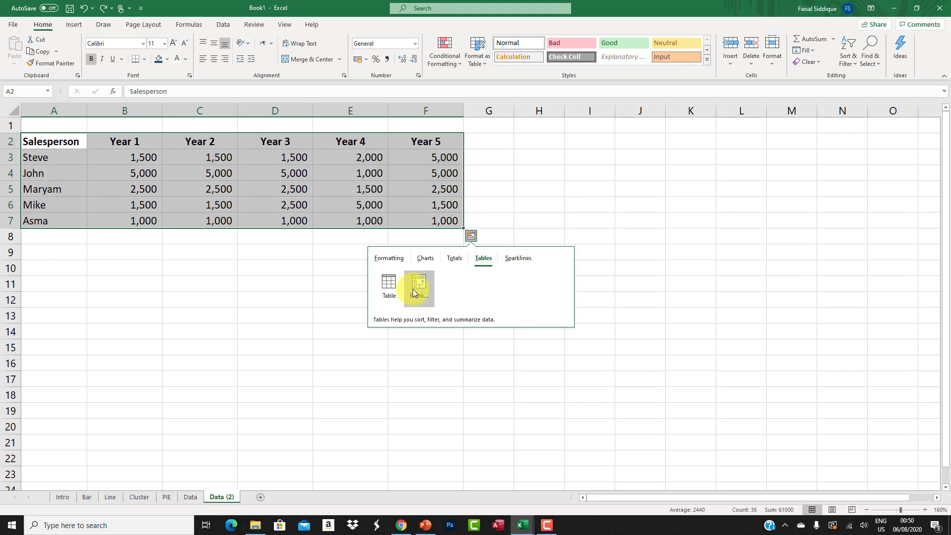
{"action": "left_click", "coordinate": [518, 260]}
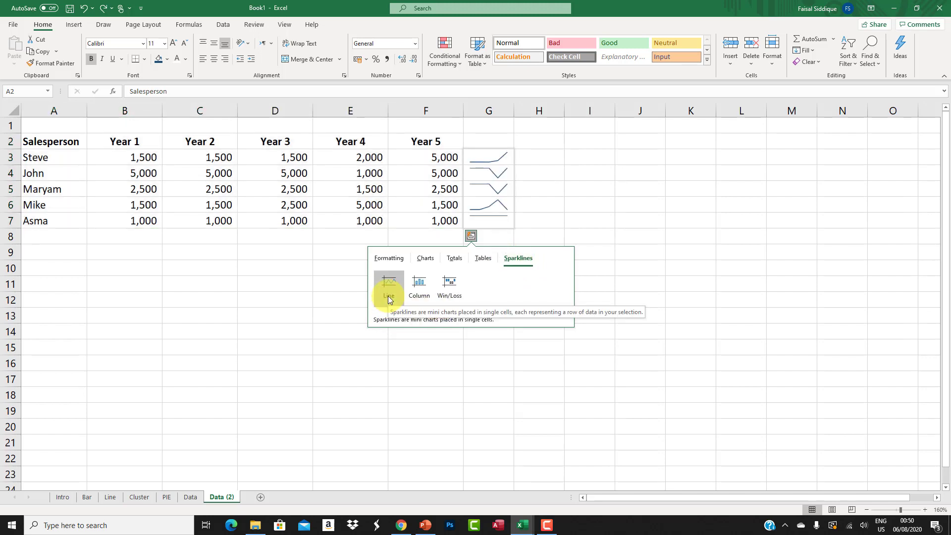
{"action": "left_click", "coordinate": [388, 296]}
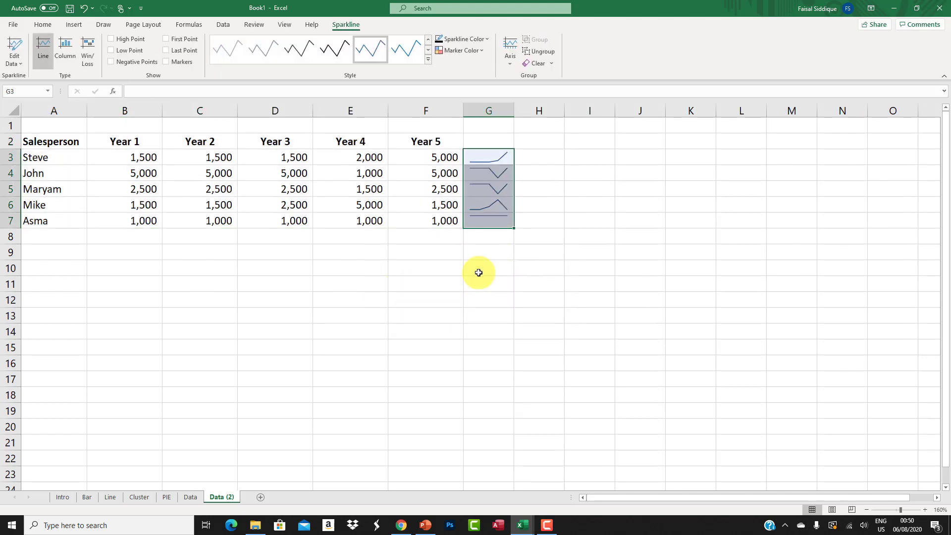
Step: Compare each salesperson's Year 1 to Year 5 figures in B3:F7, row by row, with the matching sparkline in G3:G7
{"action": "left_click", "coordinate": [307, 214]}
{"action": "left_click_drag", "start_coordinate": [112, 157], "coordinate": [445, 158]}
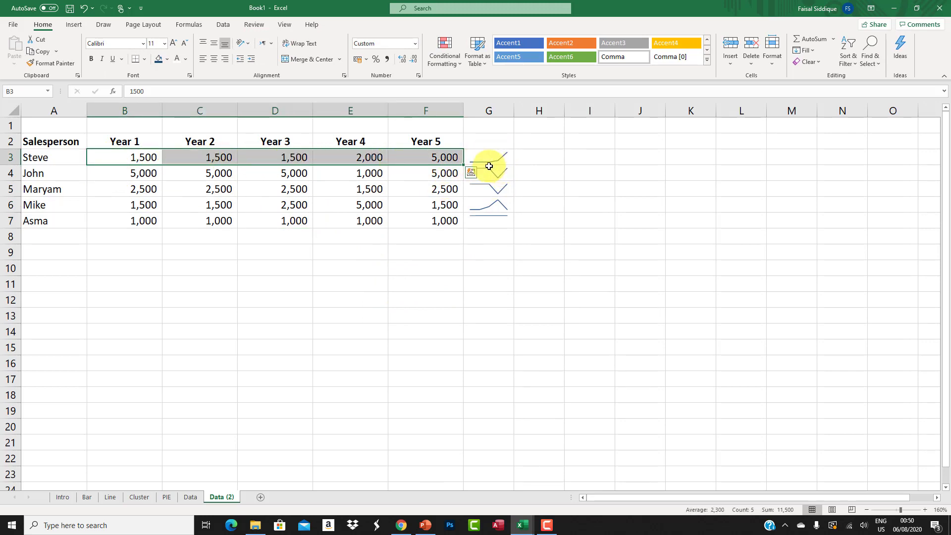
{"action": "left_click", "coordinate": [483, 159]}
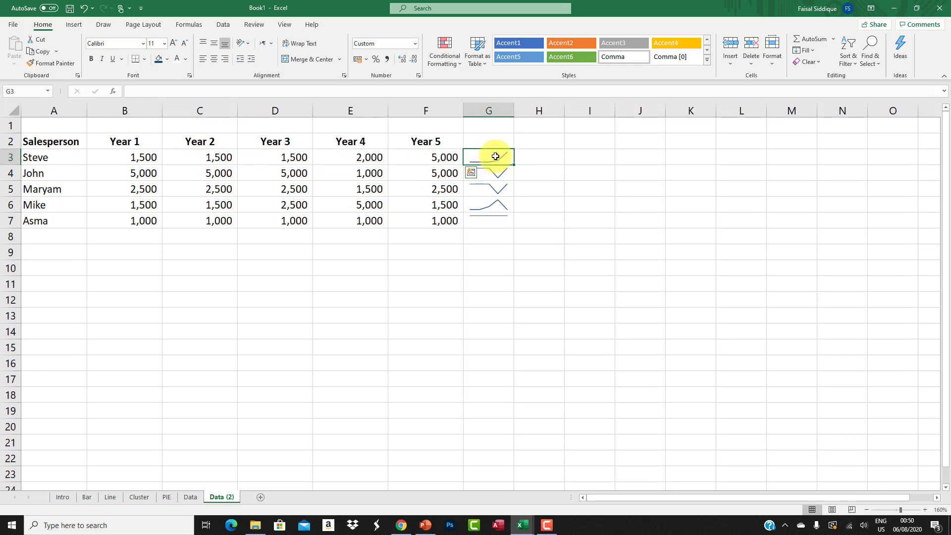
{"action": "left_click", "coordinate": [429, 157]}
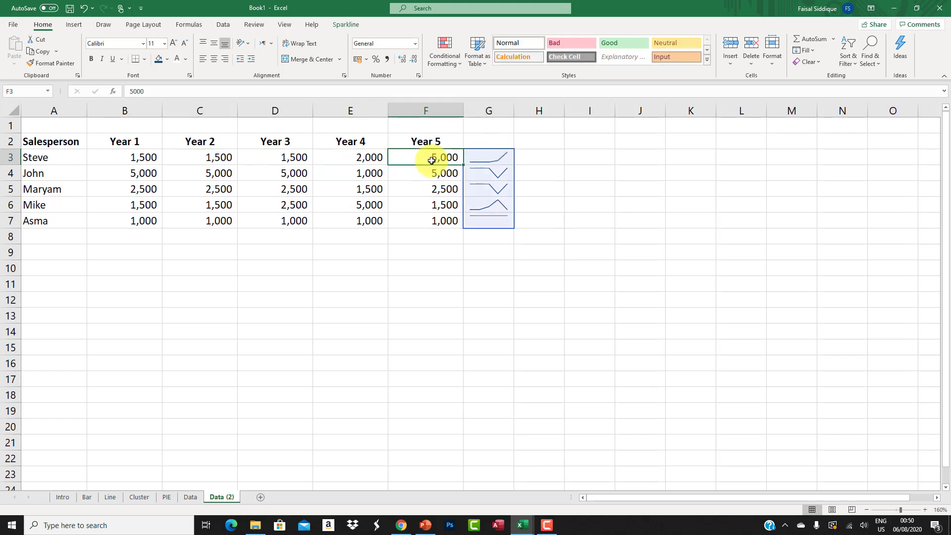
{"action": "left_click", "coordinate": [503, 174]}
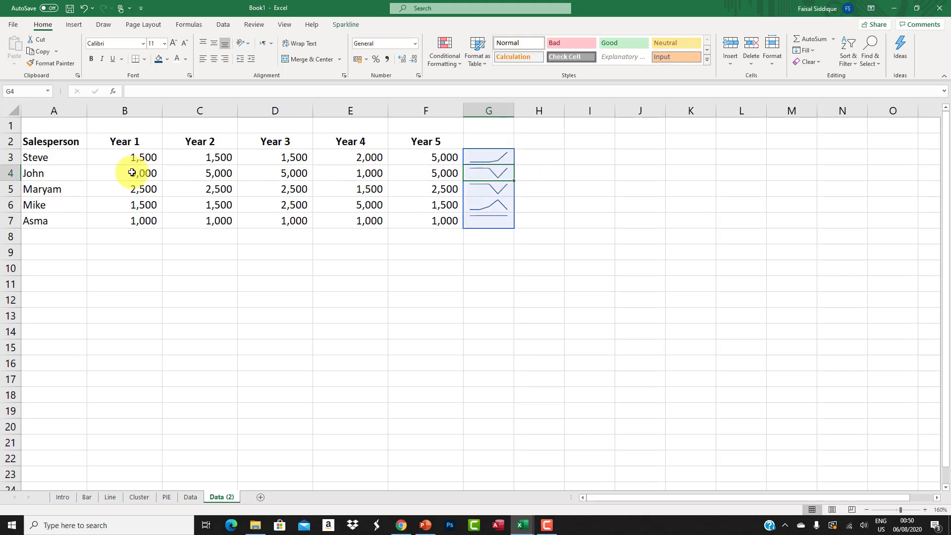
{"action": "left_click_drag", "start_coordinate": [132, 175], "coordinate": [414, 172]}
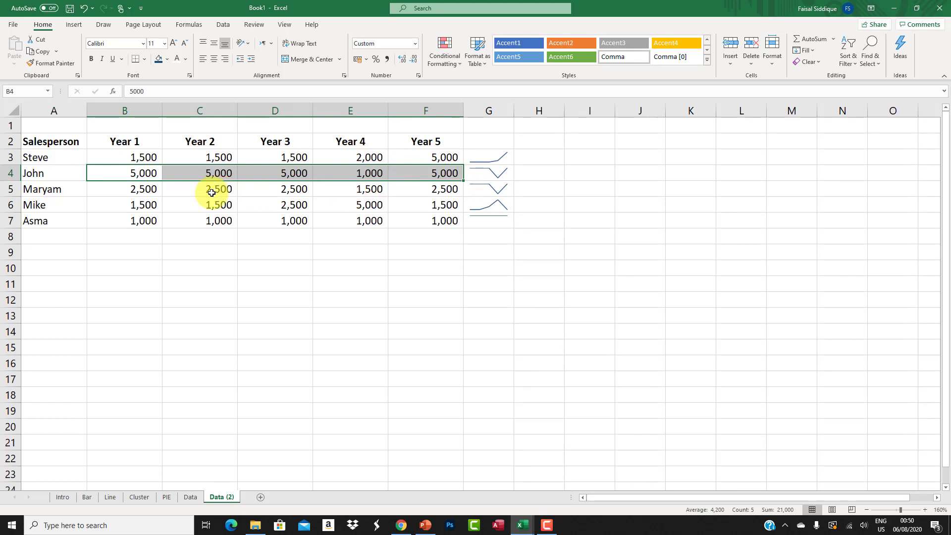
{"action": "left_click_drag", "start_coordinate": [153, 191], "coordinate": [426, 192]}
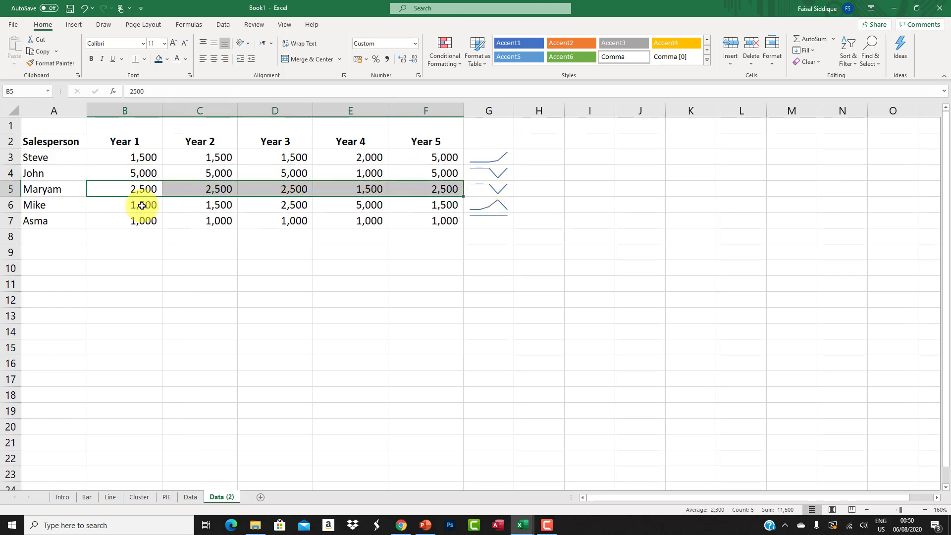
{"action": "left_click_drag", "start_coordinate": [133, 205], "coordinate": [396, 207]}
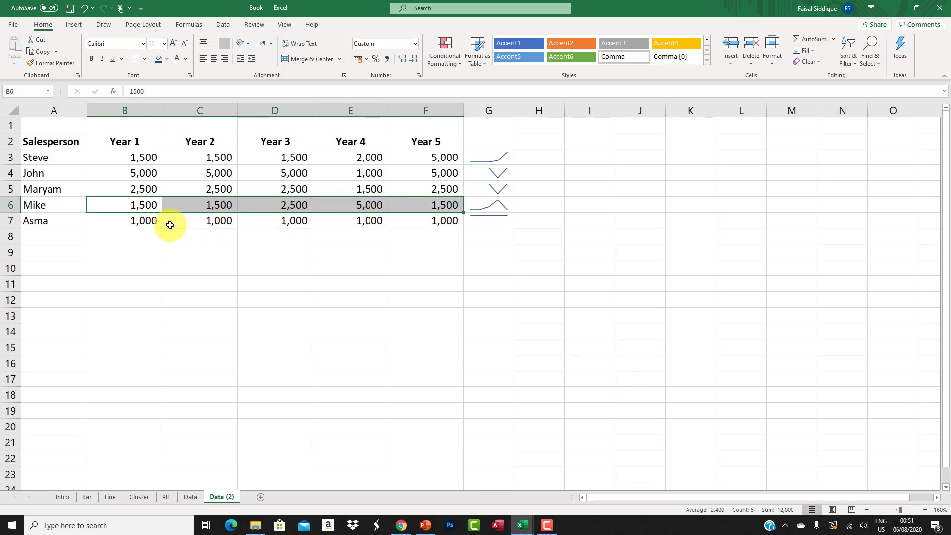
{"action": "left_click", "coordinate": [142, 224]}
{"action": "left_click_drag", "start_coordinate": [142, 224], "coordinate": [436, 224]}
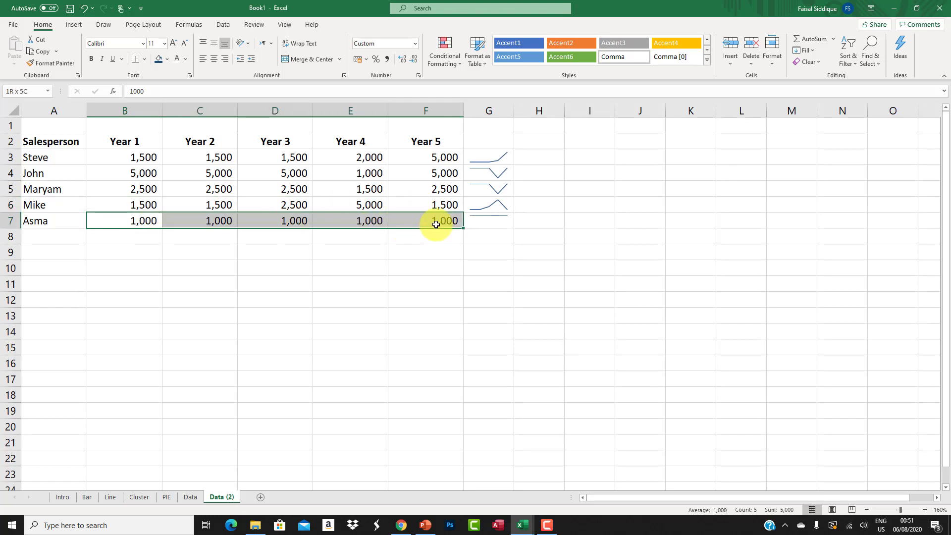